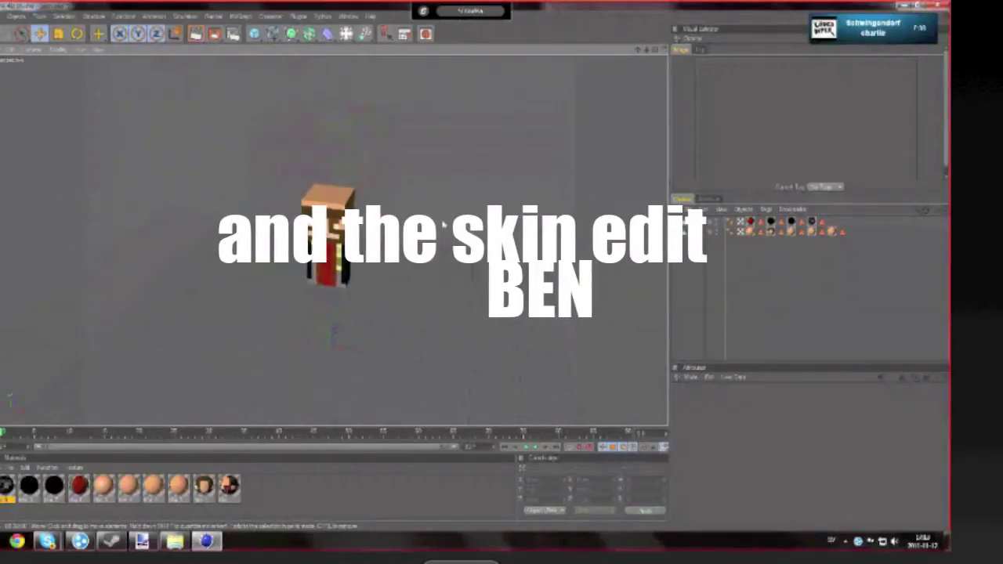
# Step: Select the textured torso block below the head and move it sideways along the X axis
pyautogui.keyDown('alt'); pyautogui.moveTo(444, 225); pyautogui.dragTo(427, 176); pyautogui.keyUp('alt')
pyautogui.click(332, 249)
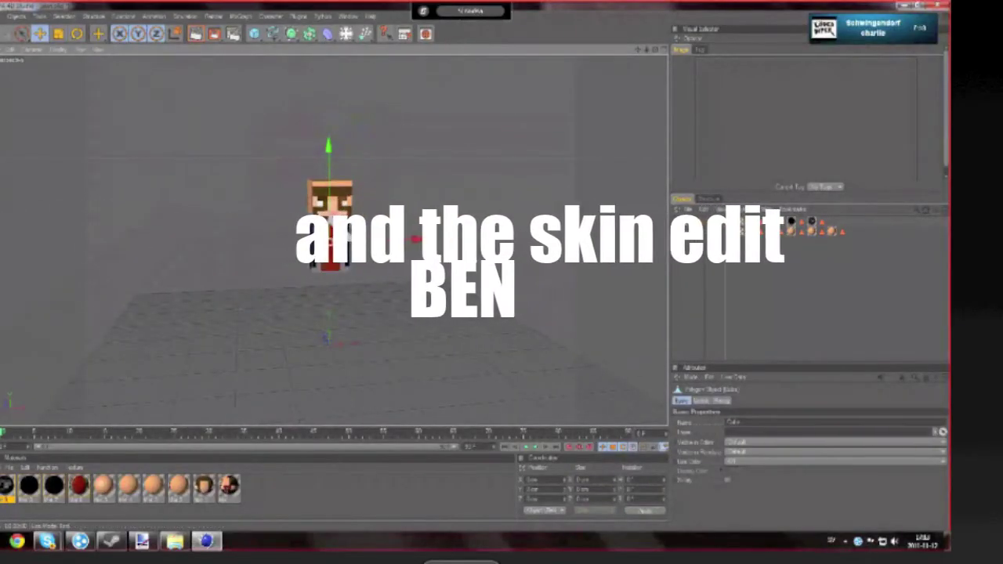
pyautogui.keyDown('alt'); pyautogui.moveTo(336, 230); pyautogui.dragTo(276, 225); pyautogui.keyUp('alt')
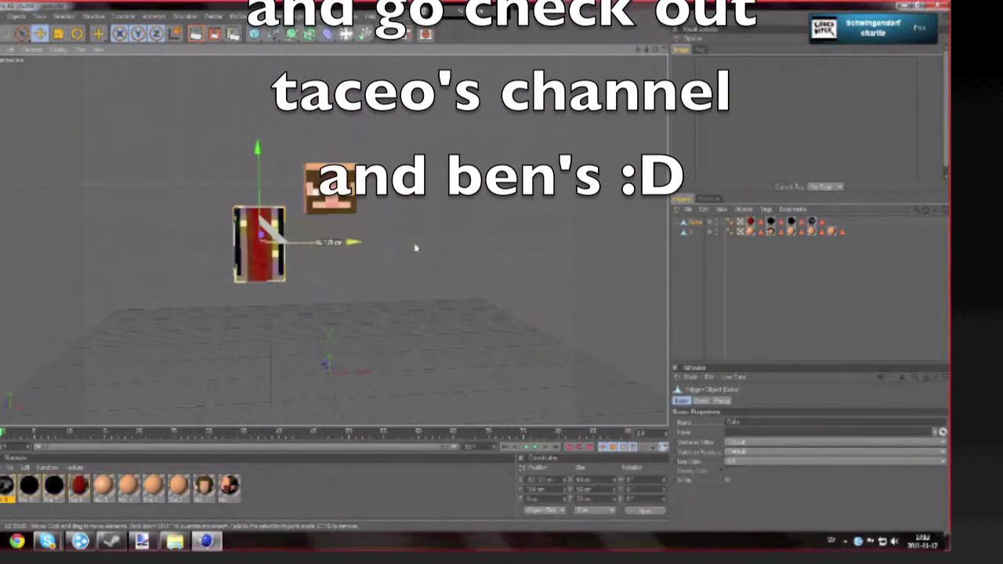
pyautogui.keyDown('alt'); pyautogui.moveTo(432, 235); pyautogui.dragTo(100, 216); pyautogui.keyUp('alt')
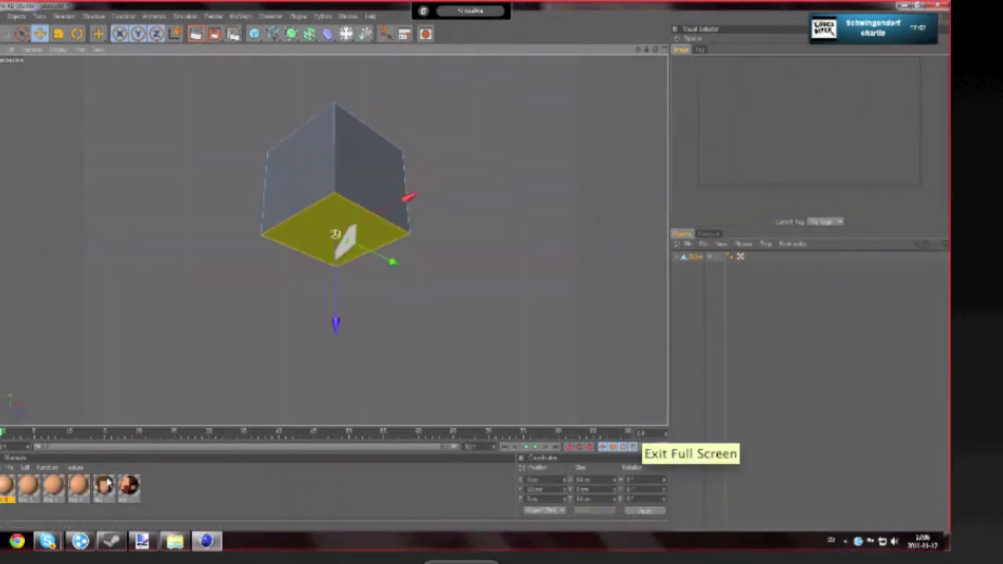
# Step: Apply the head skin materials to the cube's selected bottom face and its side face, undoing one change
pyautogui.moveTo(3, 488); pyautogui.dragTo(329, 235)
pyautogui.click(517, 243)
pyautogui.keyDown('alt'); pyautogui.moveTo(518, 244); pyautogui.dragTo(557, 290); pyautogui.keyUp('alt')
pyautogui.click(365, 233)
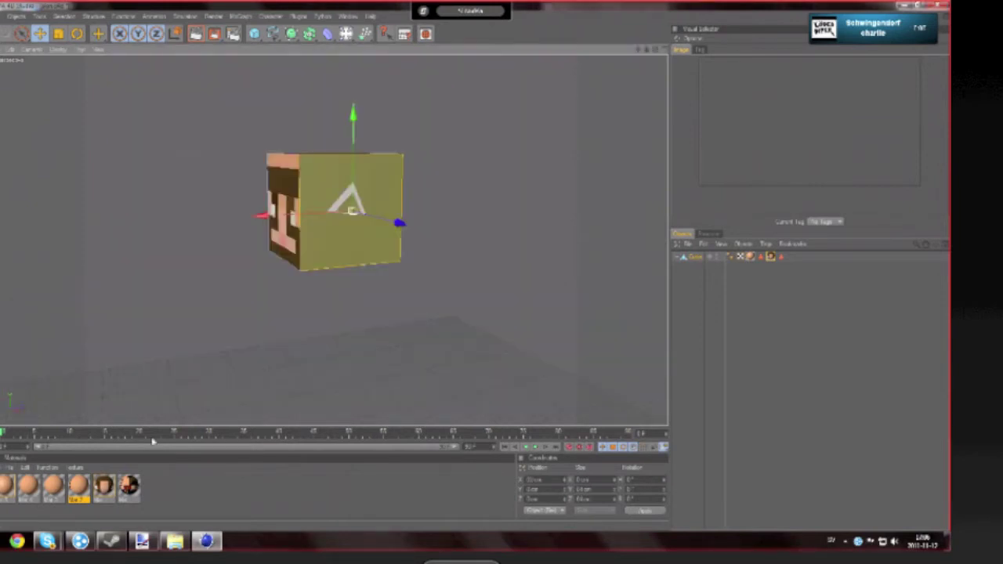
pyautogui.moveTo(130, 485); pyautogui.dragTo(345, 243)
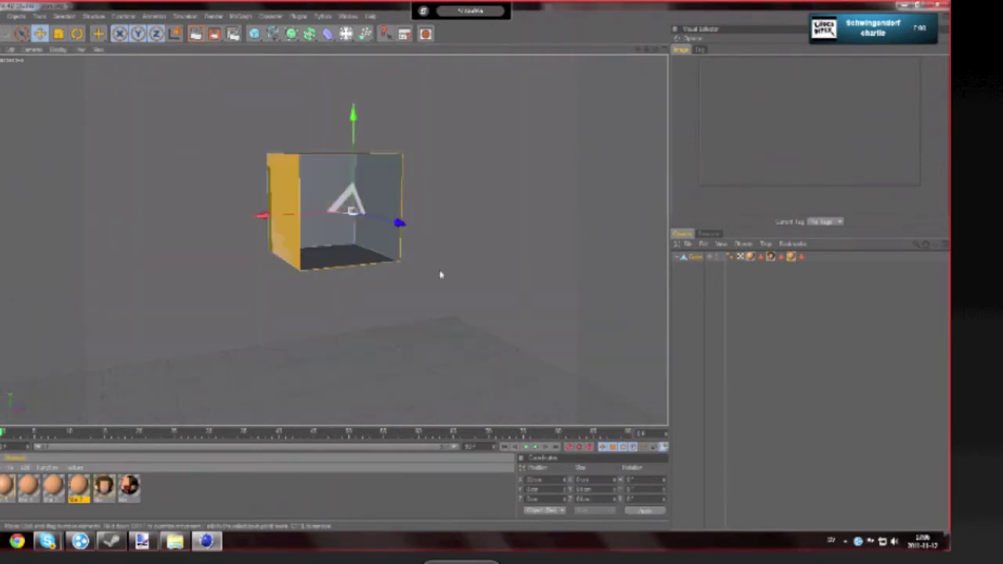
pyautogui.hotkey('ctrl', 'z')
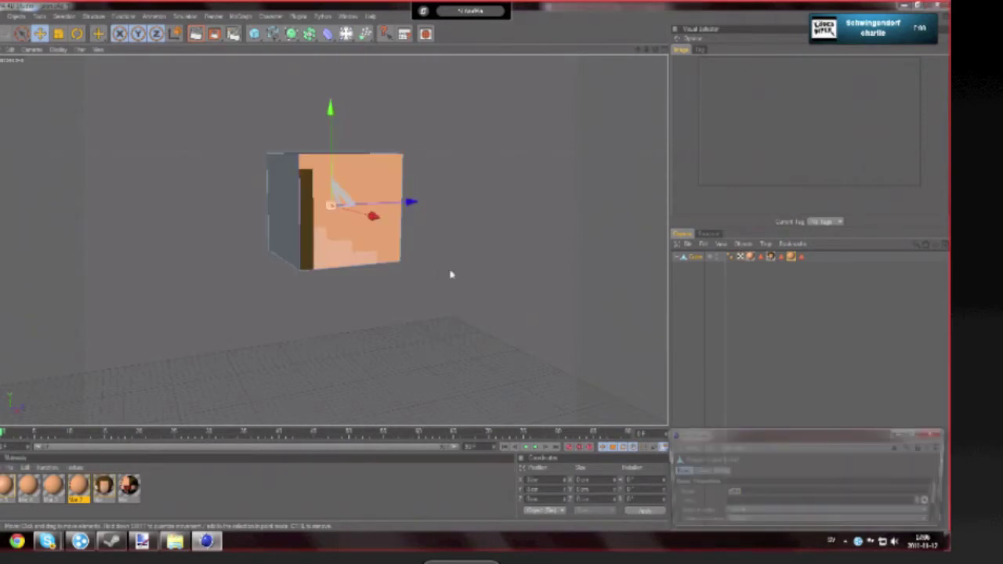
pyautogui.moveTo(674, 433); pyautogui.dragTo(327, 336)
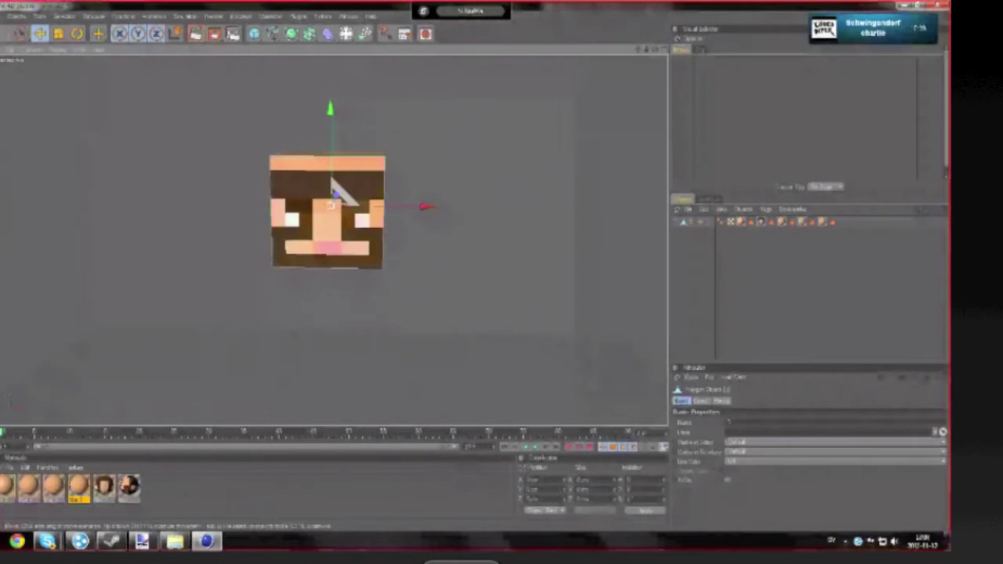
# Step: Add a new cube to the scene below the textured head
pyautogui.keyDown('alt'); pyautogui.moveTo(497, 139); pyautogui.dragTo(423, 177); pyautogui.keyUp('alt')
pyautogui.keyDown('alt'); pyautogui.moveTo(496, 139); pyautogui.dragTo(474, 218); pyautogui.keyUp('alt')
pyautogui.click(254, 34)
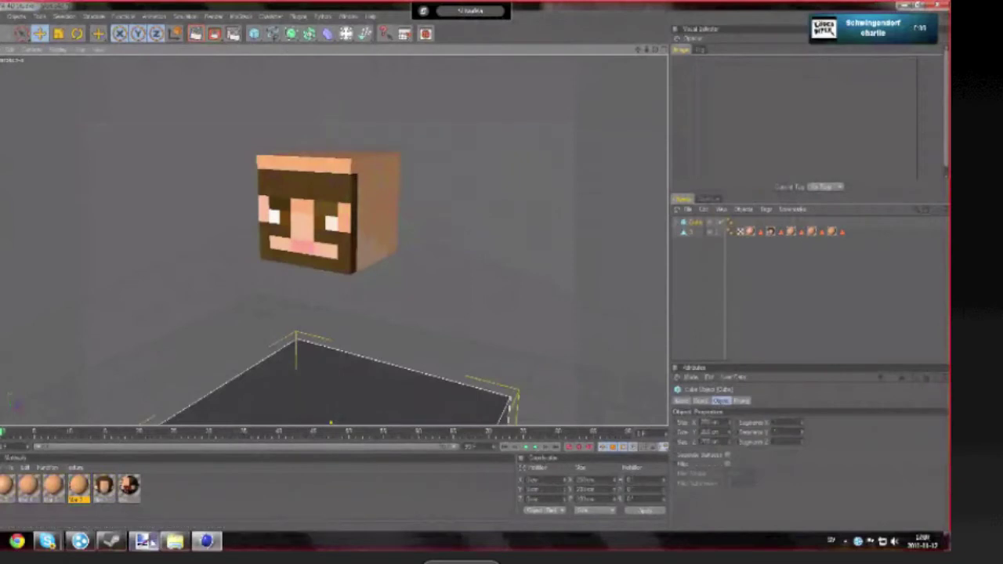
# Step: Switch to Paint.NET and undo the earlier crops until the full skin image is restored
pyautogui.click(142, 541)
pyautogui.hotkey('ctrl', 'z')
pyautogui.hotkey('ctrl', 'z')
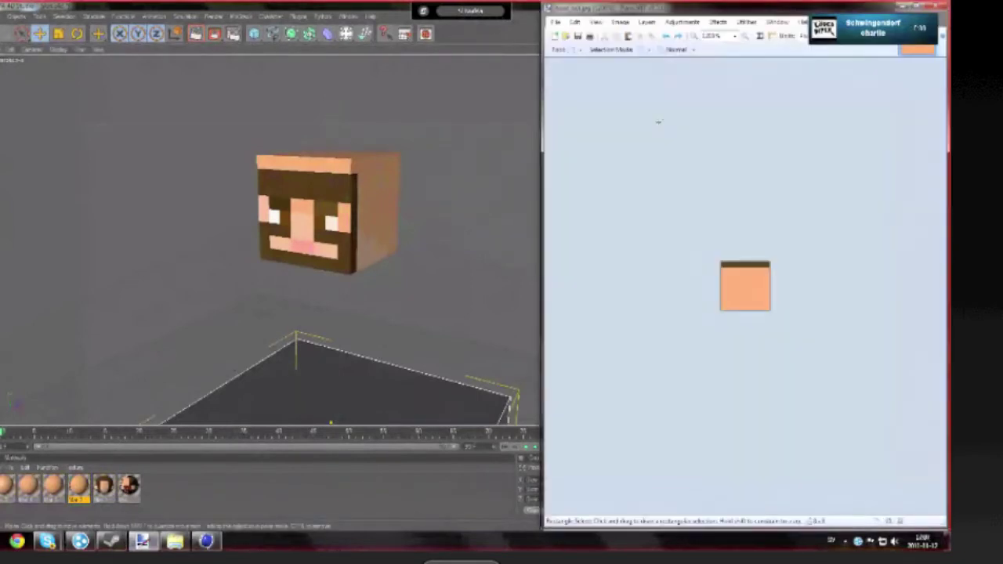
pyautogui.hotkey('ctrl', 'z')
pyautogui.hotkey('ctrl', 'z')
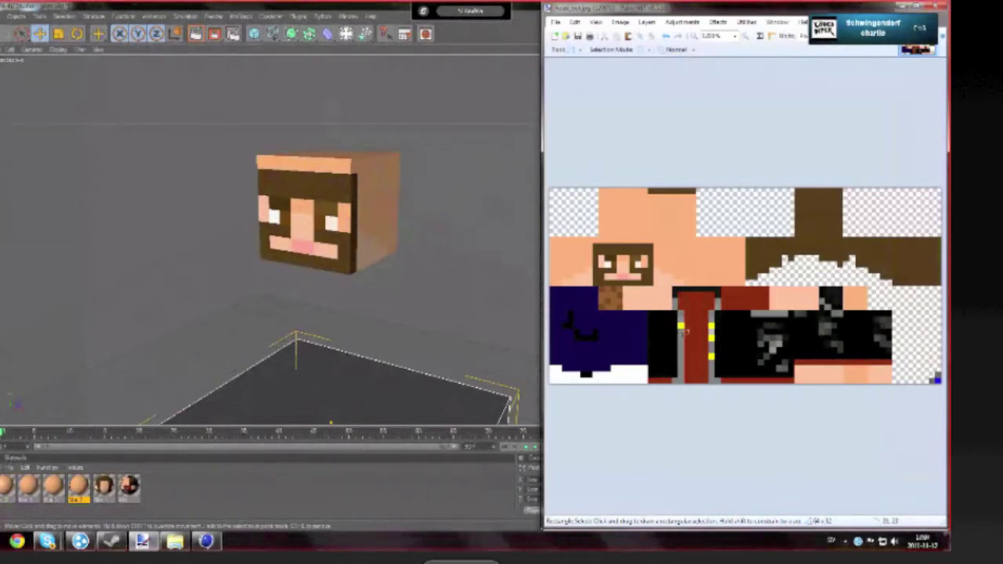
# Step: Open the my_skin image from the SteveSkin folder inside the Cinema 4D project folder
pyautogui.click(566, 37)
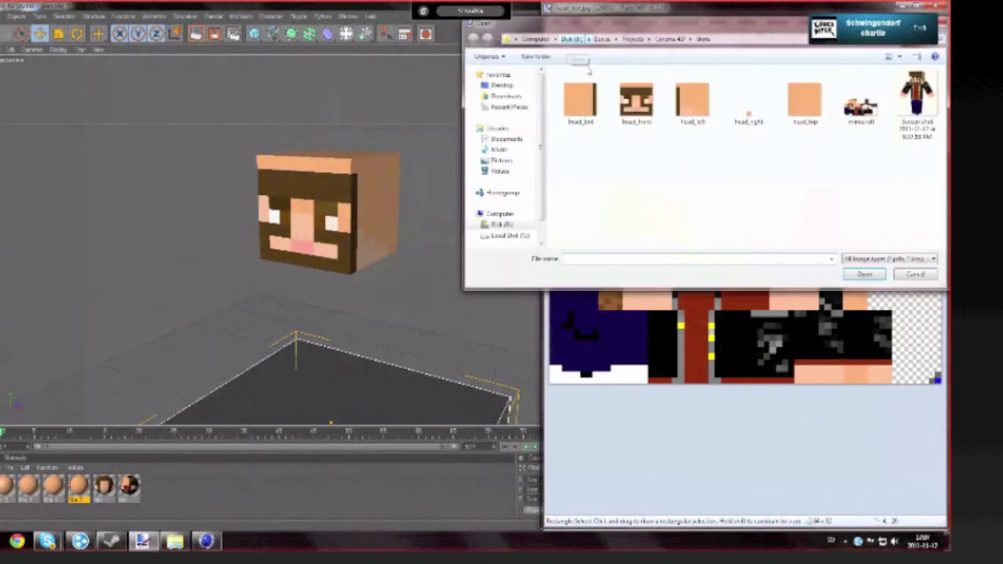
pyautogui.click(670, 39)
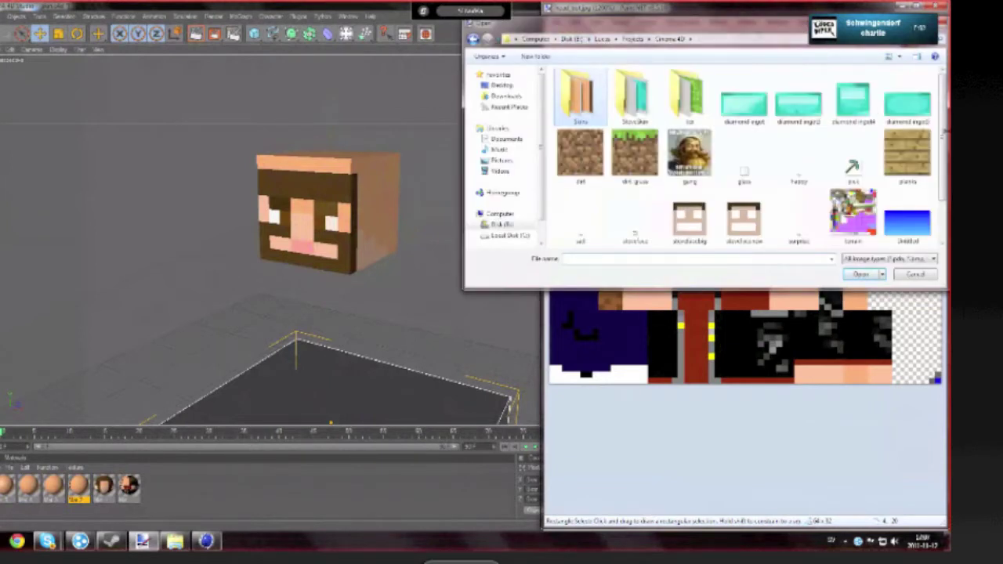
pyautogui.scroll(-2, 745, 157)
pyautogui.scroll(2, 848, 111)
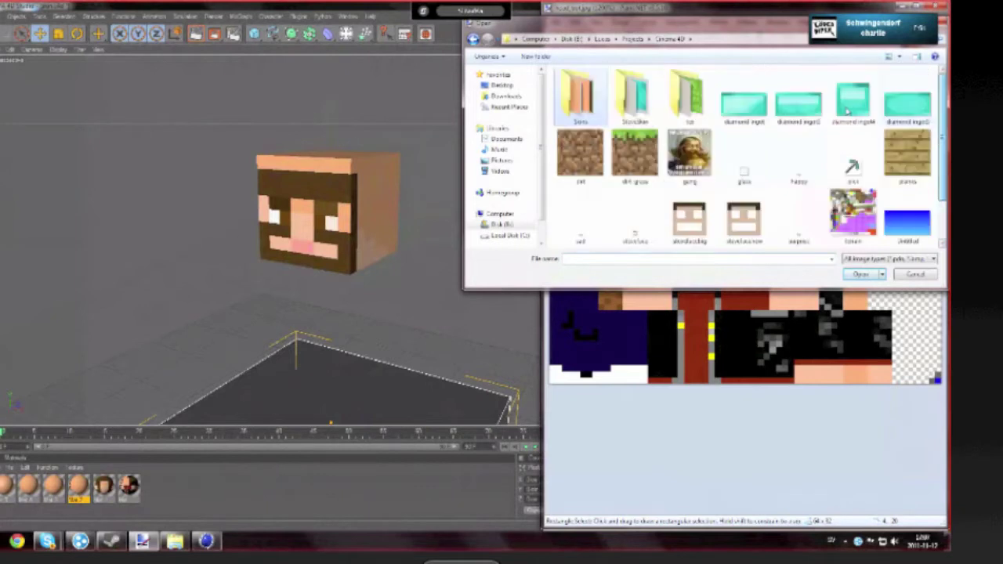
pyautogui.doubleClick(637, 106)
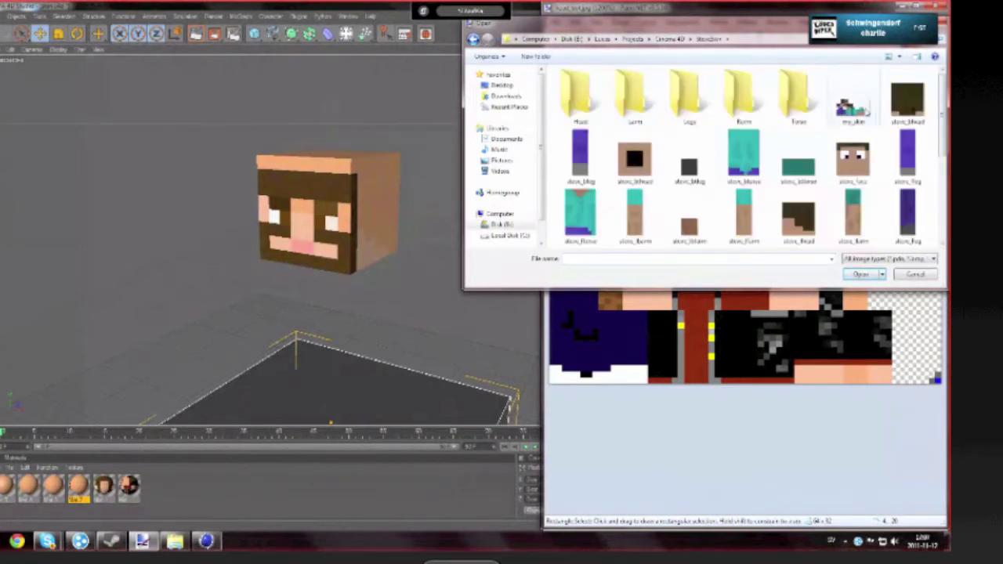
pyautogui.click(866, 112)
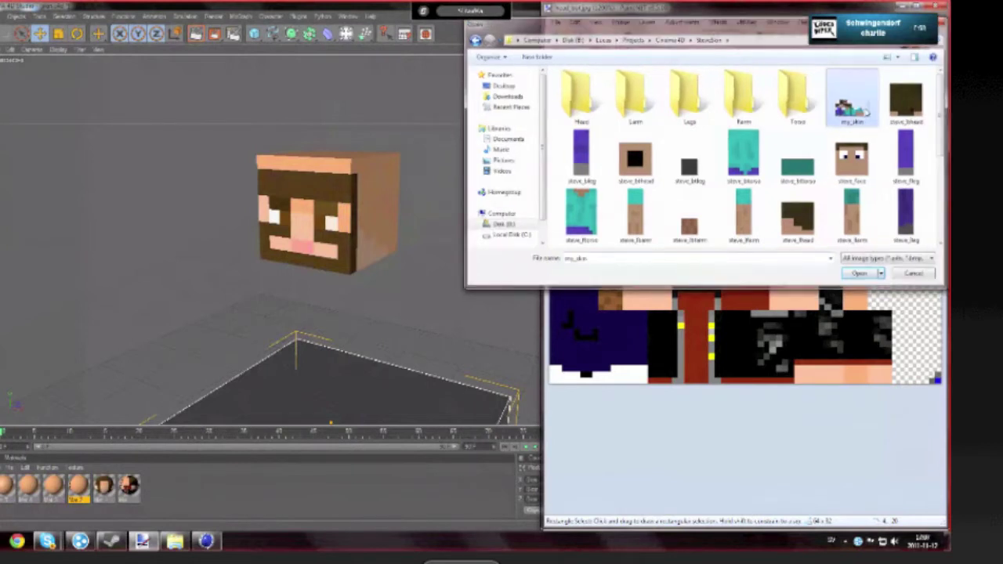
pyautogui.doubleClick(866, 112)
# Step: Enlarge the Steve skin to 1200% and compare its layout with the character's skin image
pyautogui.click(745, 37)
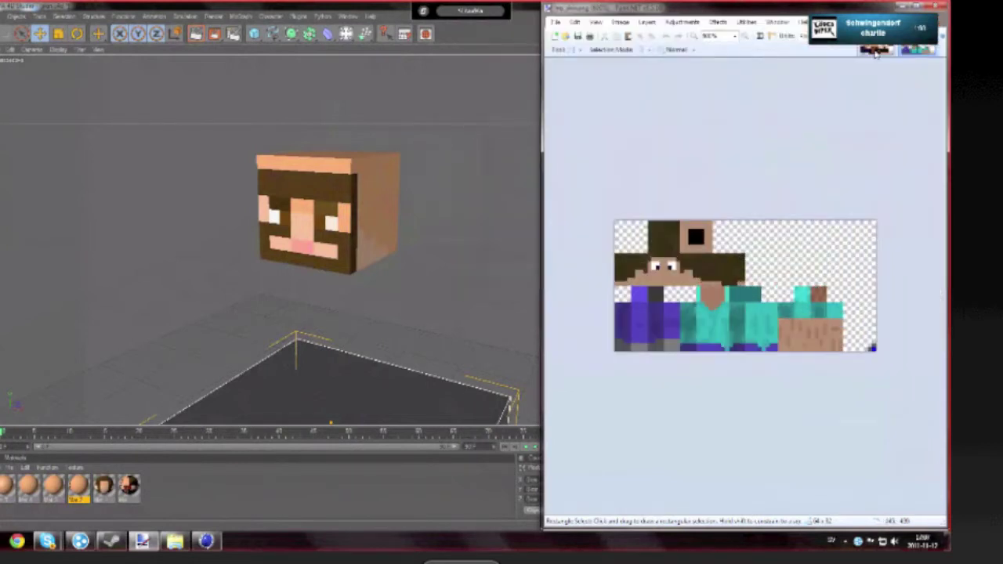
pyautogui.click(747, 37)
pyautogui.click(909, 50)
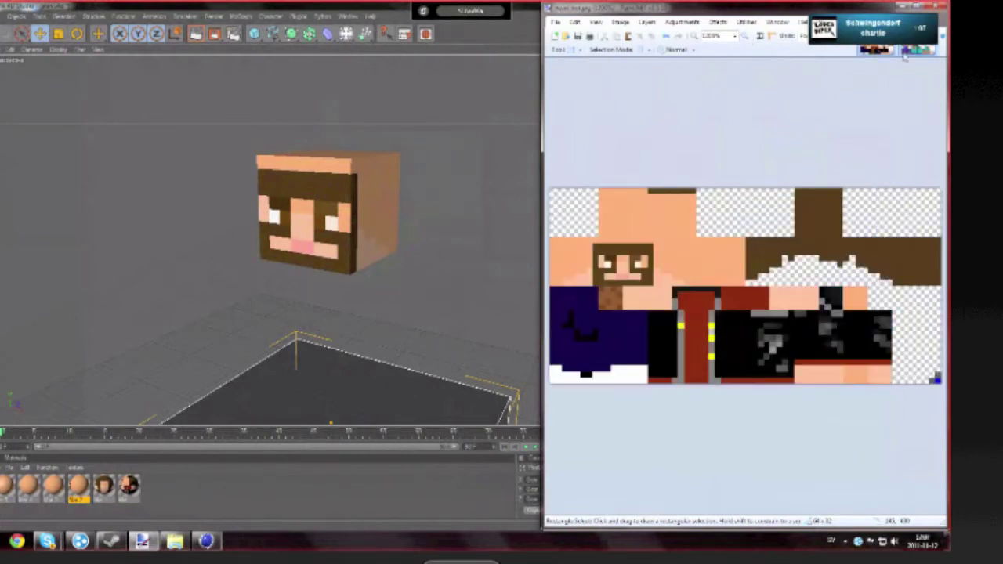
pyautogui.click(910, 54)
pyautogui.click(885, 55)
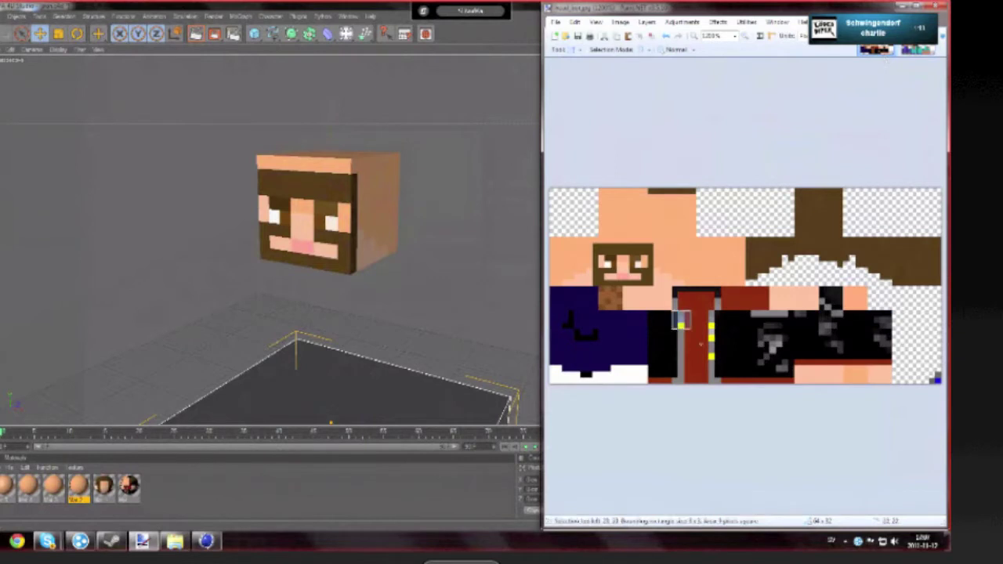
# Step: Select the 8 × 12 pixel torso front on the character's skin, check it against the Steve skin, and crop to it
pyautogui.moveTo(671, 312); pyautogui.dragTo(719, 382)
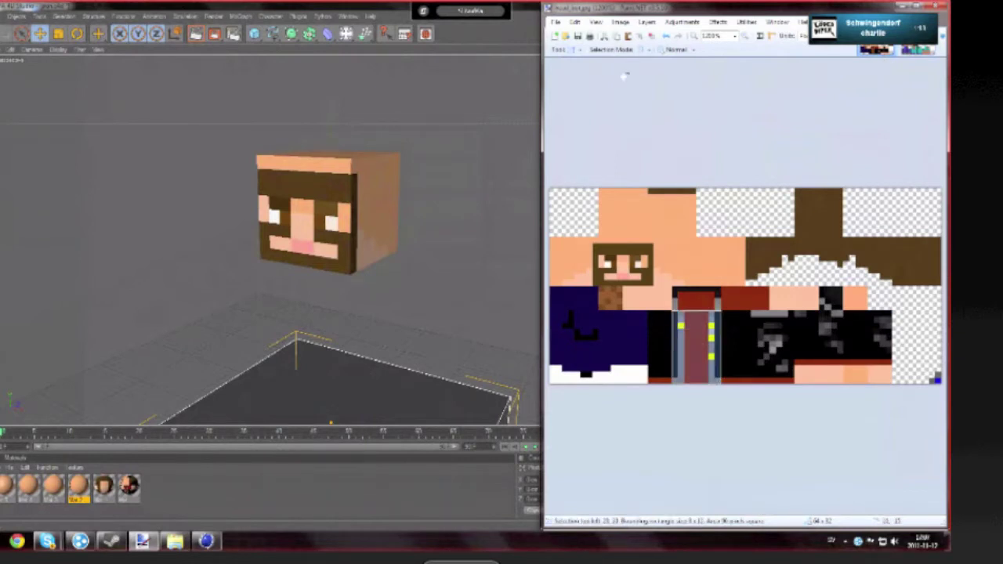
pyautogui.click(917, 50)
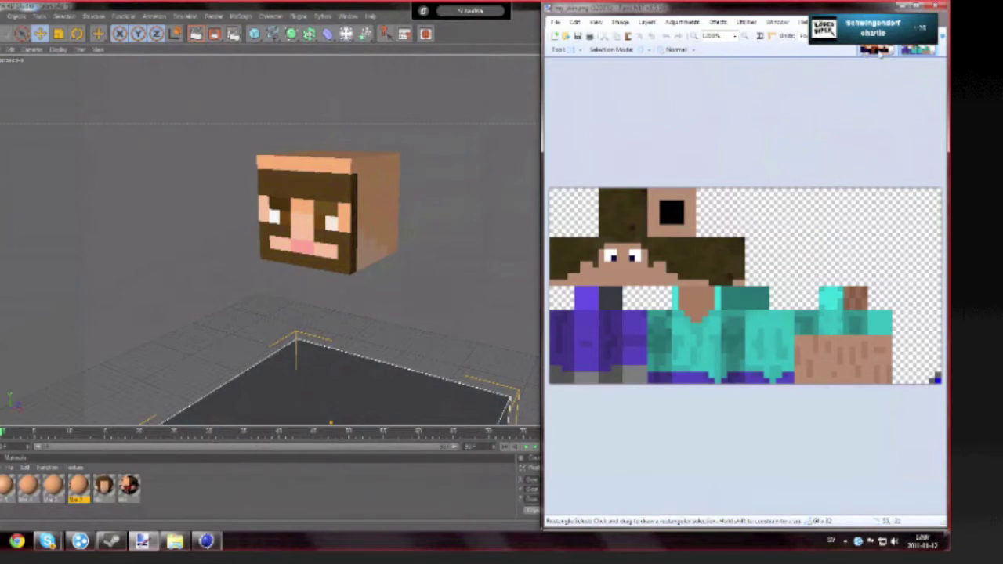
pyautogui.click(878, 50)
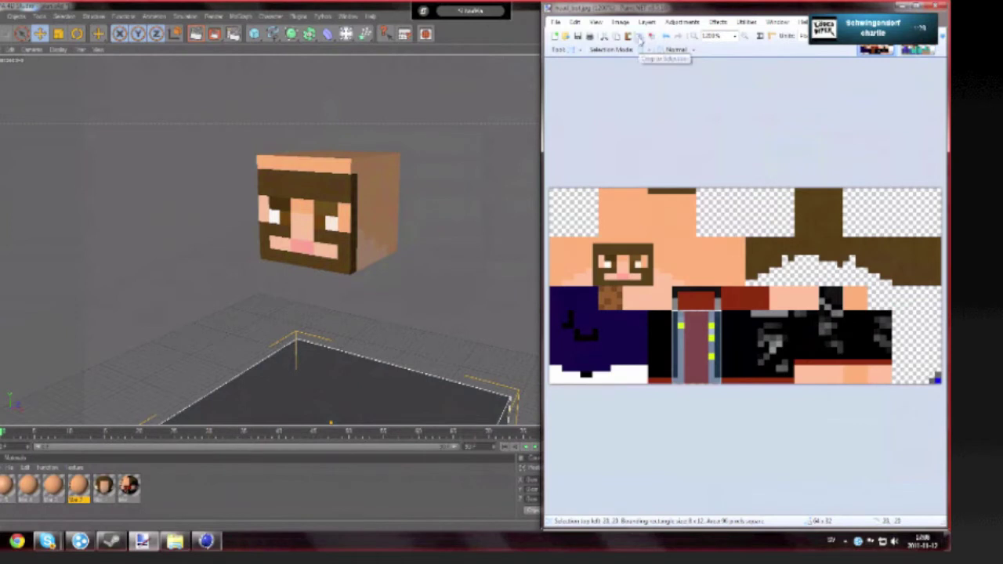
pyautogui.click(639, 37)
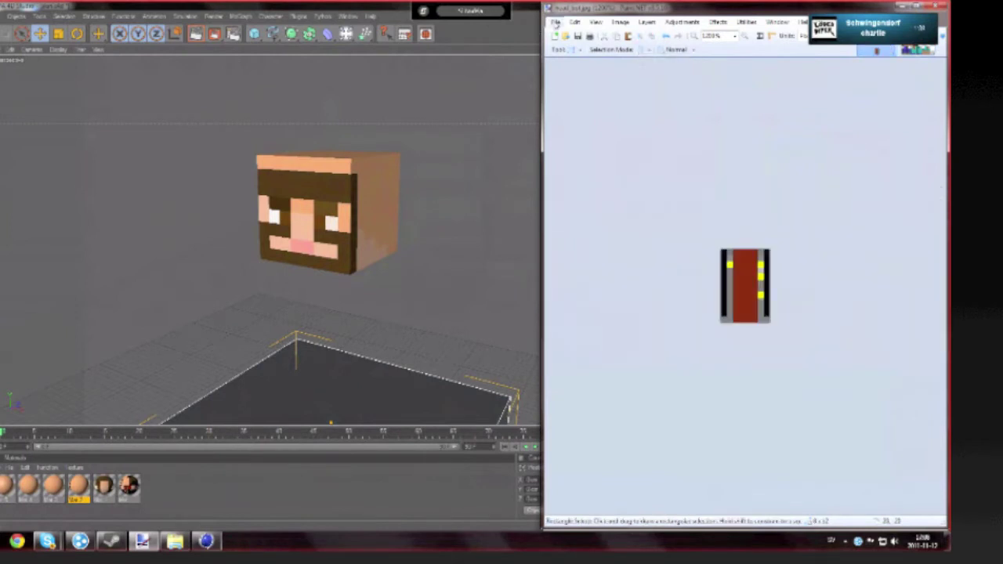
# Step: Save the cropped image as a JPEG named torso_front in the Skins folder
pyautogui.click(554, 22)
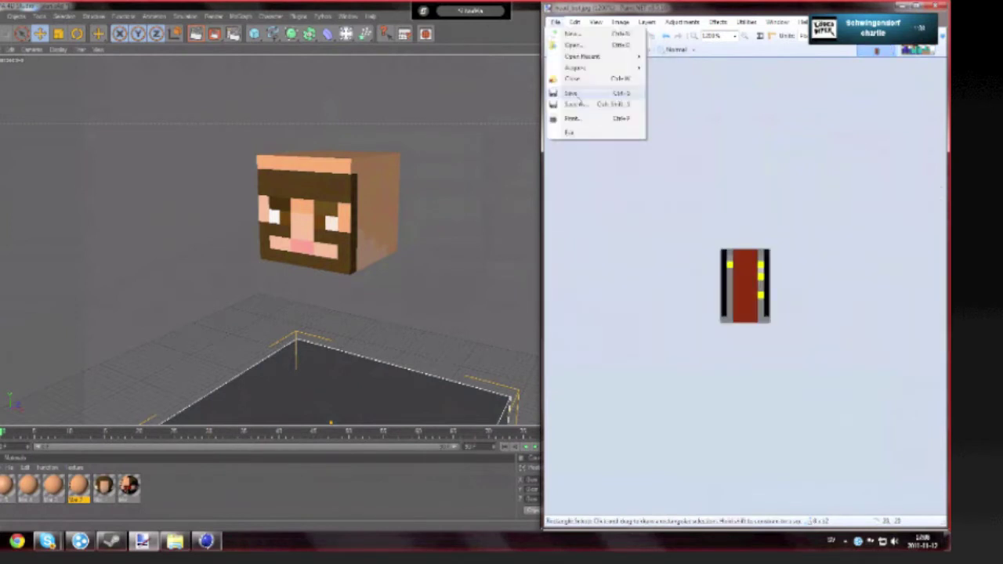
pyautogui.click(575, 94)
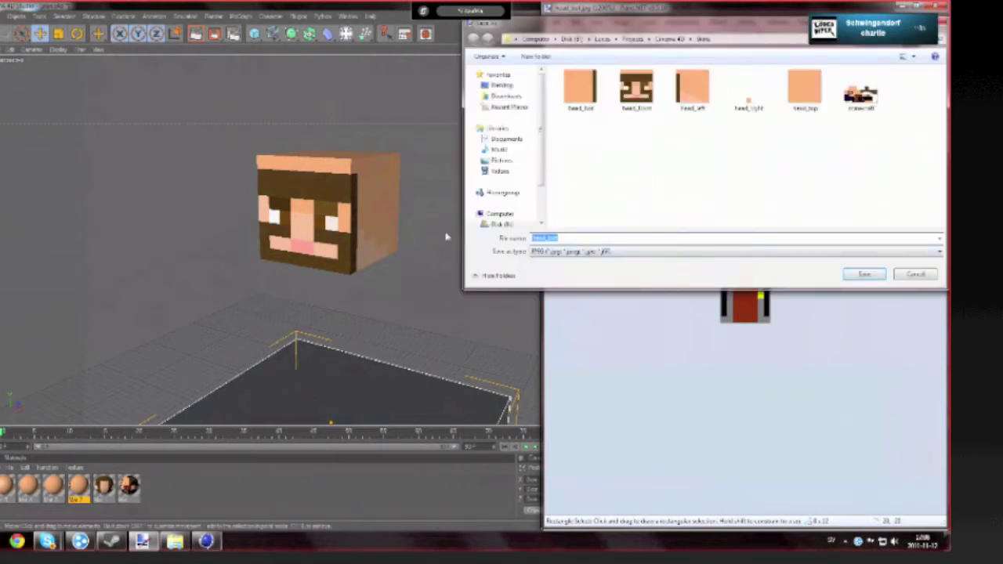
pyautogui.write('leg')
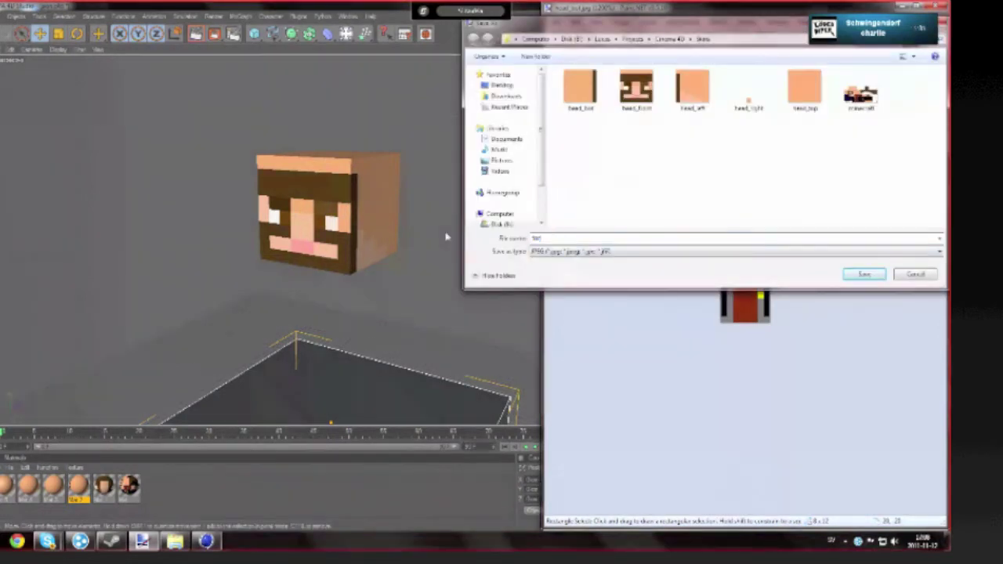
pyautogui.write('so_')
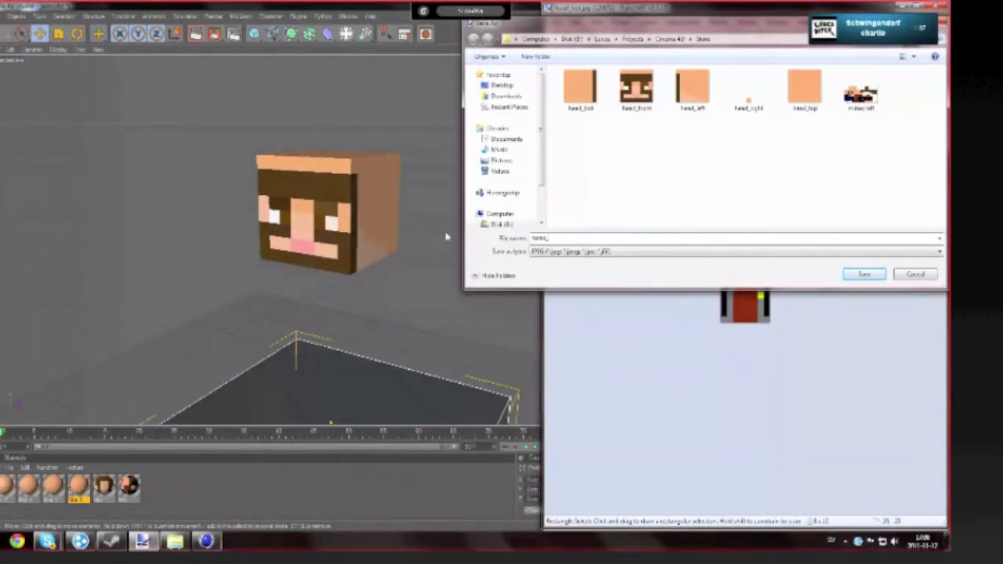
pyautogui.write('_front')
pyautogui.click(865, 275)
pyautogui.click(799, 347)
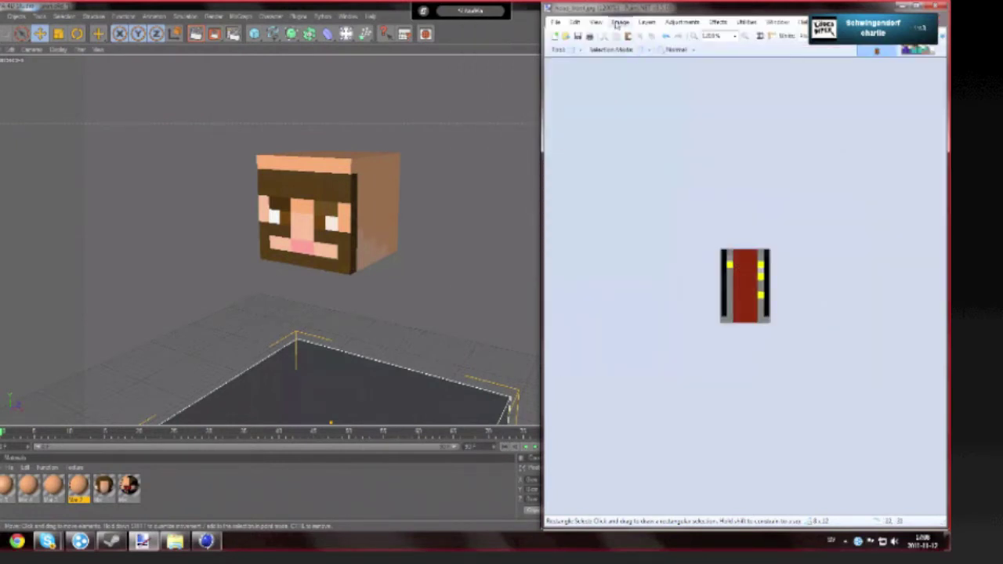
# Step: Switch to Cinema 4D, make the new cube editable, and set its Y size to 96 cm
pyautogui.moveTo(376, 270)
pyautogui.keyDown('alt'); pyautogui.mouseDown()
pyautogui.moveTo(431, 246)
pyautogui.moveTo(429, 337)
pyautogui.moveTo(451, 339)
pyautogui.mouseUp(); pyautogui.keyUp('alt')
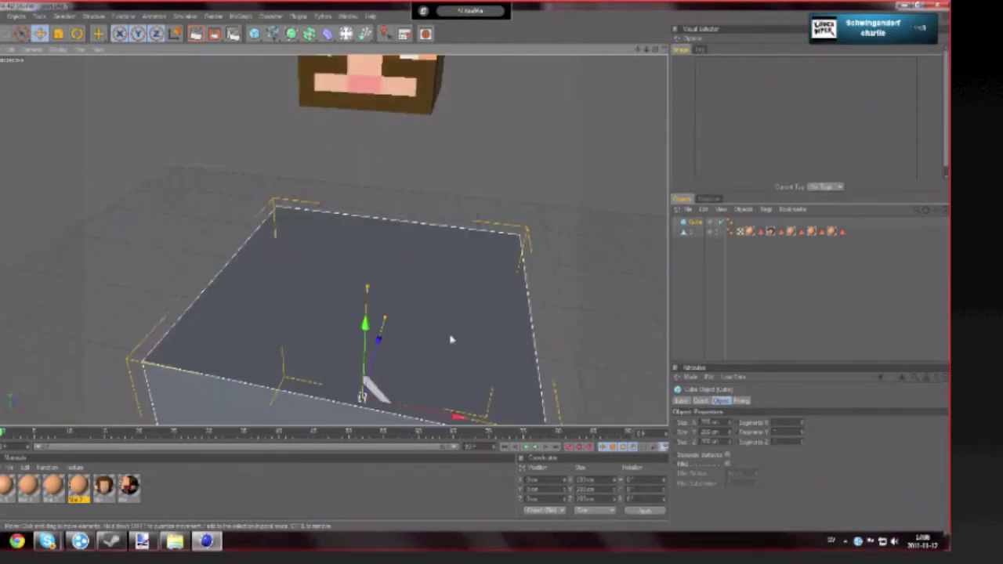
pyautogui.scroll(-5, 450, 340)
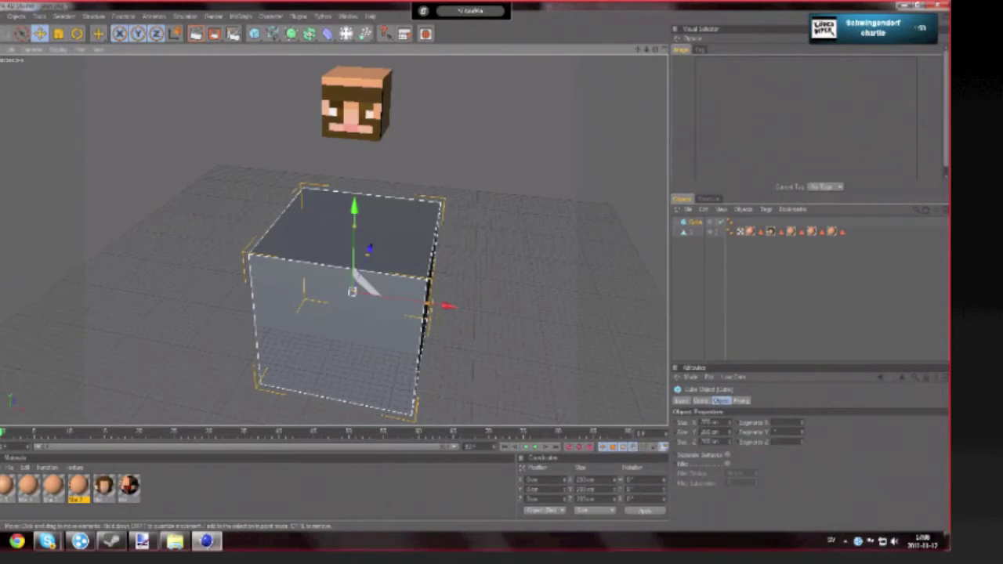
pyautogui.keyDown('alt'); pyautogui.moveTo(451, 339); pyautogui.dragTo(454, 328, button='middle'); pyautogui.keyUp('alt')
pyautogui.press('c')
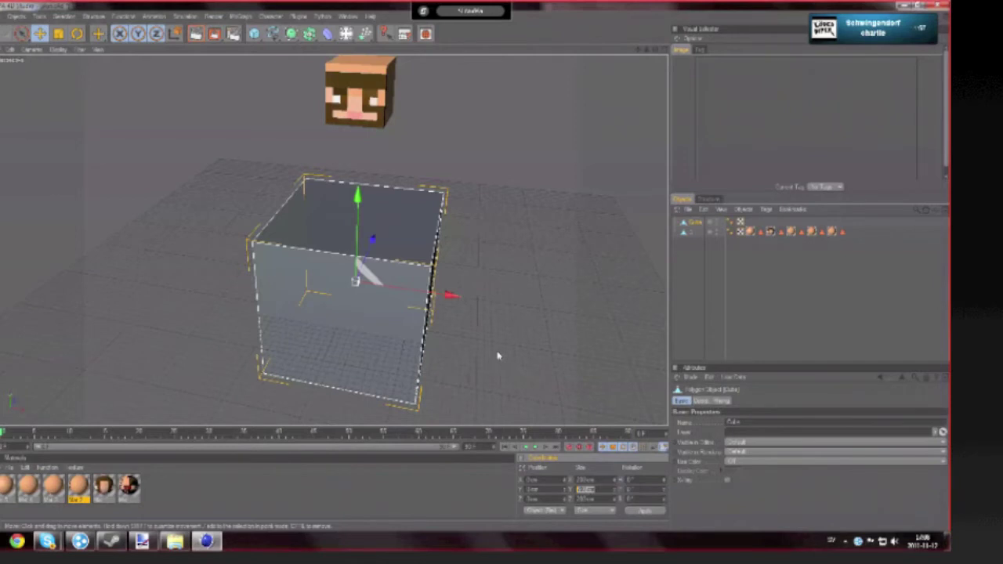
pyautogui.write('90')
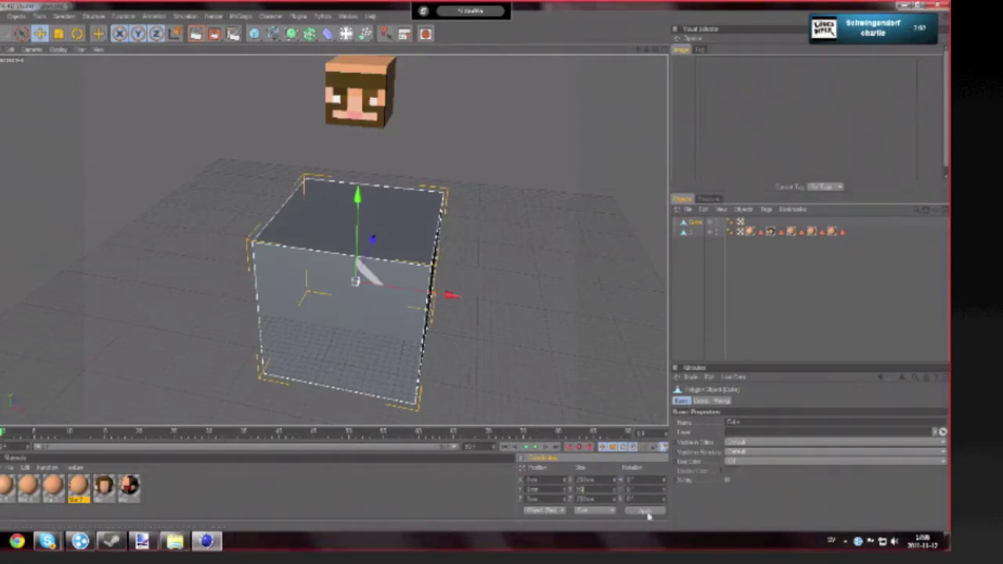
pyautogui.click(647, 513)
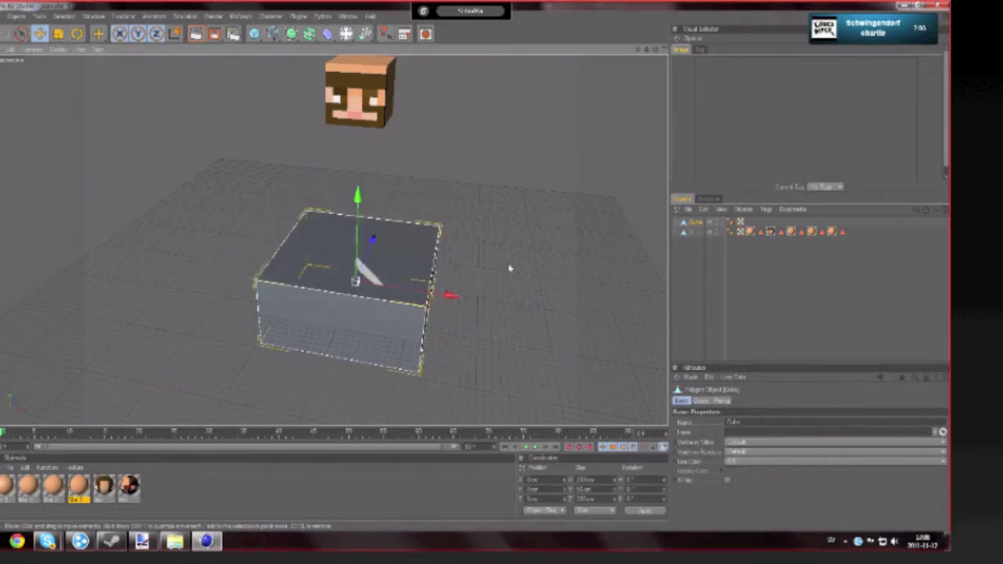
pyautogui.keyDown('alt'); pyautogui.moveTo(509, 268); pyautogui.dragTo(552, 263); pyautogui.keyUp('alt')
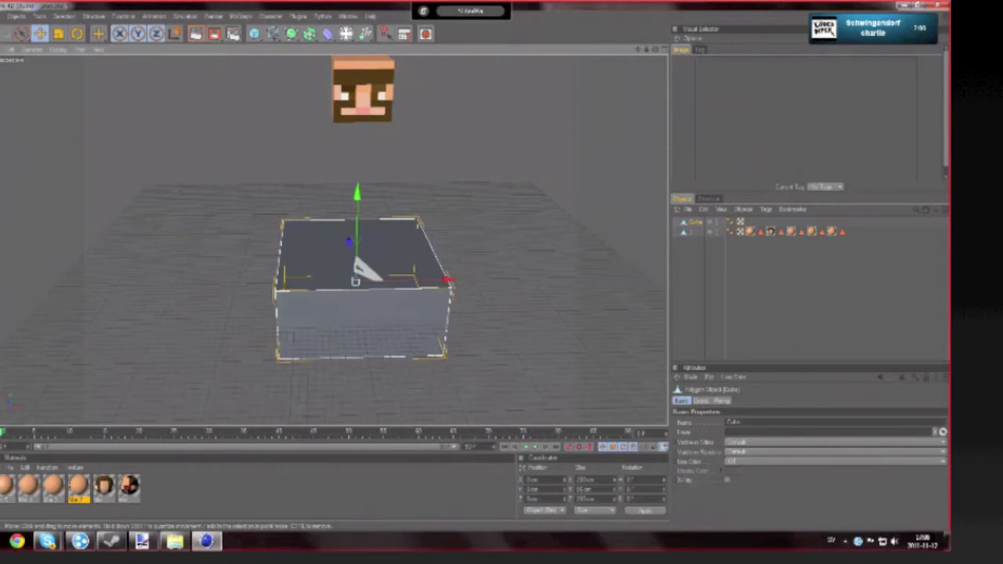
pyautogui.keyDown('alt'); pyautogui.moveTo(470, 267); pyautogui.dragTo(552, 265); pyautogui.keyUp('alt')
pyautogui.keyDown('alt'); pyautogui.moveTo(355, 280); pyautogui.dragTo(339, 243); pyautogui.keyUp('alt')
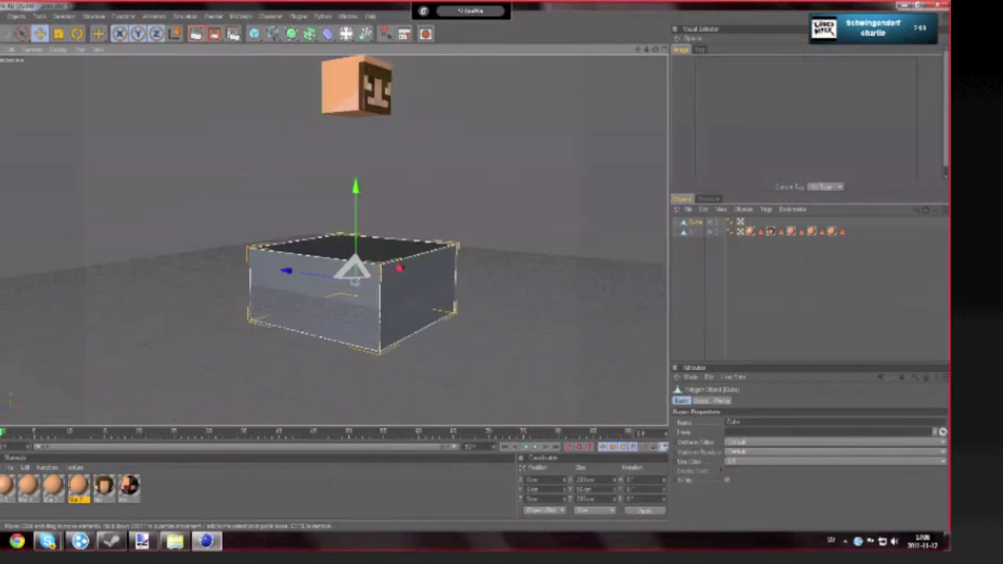
pyautogui.keyDown('alt'); pyautogui.moveTo(355, 281); pyautogui.dragTo(318, 315); pyautogui.keyUp('alt')
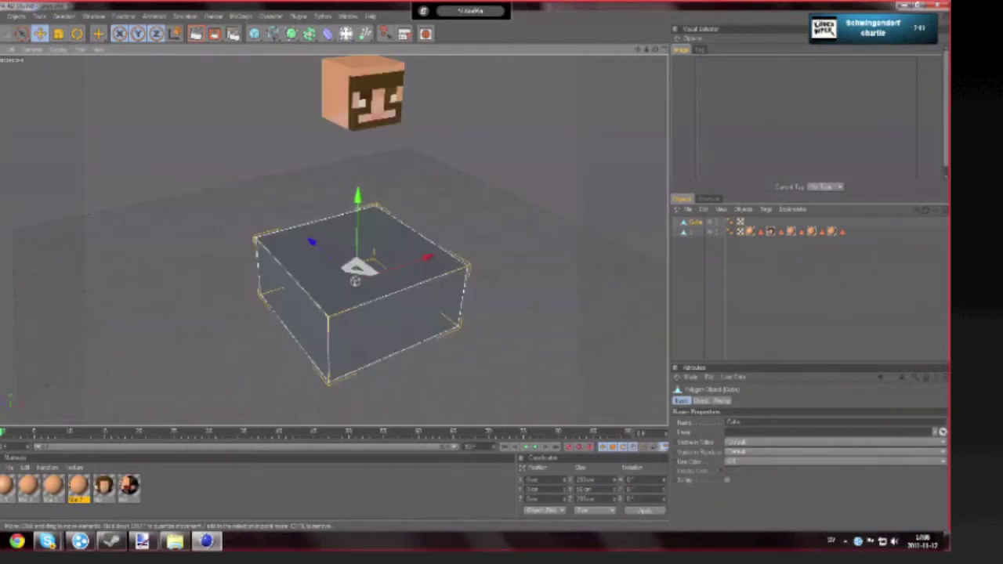
# Step: Set the torso cube's X size to 64 cm
pyautogui.keyDown('alt'); pyautogui.moveTo(355, 281); pyautogui.dragTo(372, 262); pyautogui.keyUp('alt')
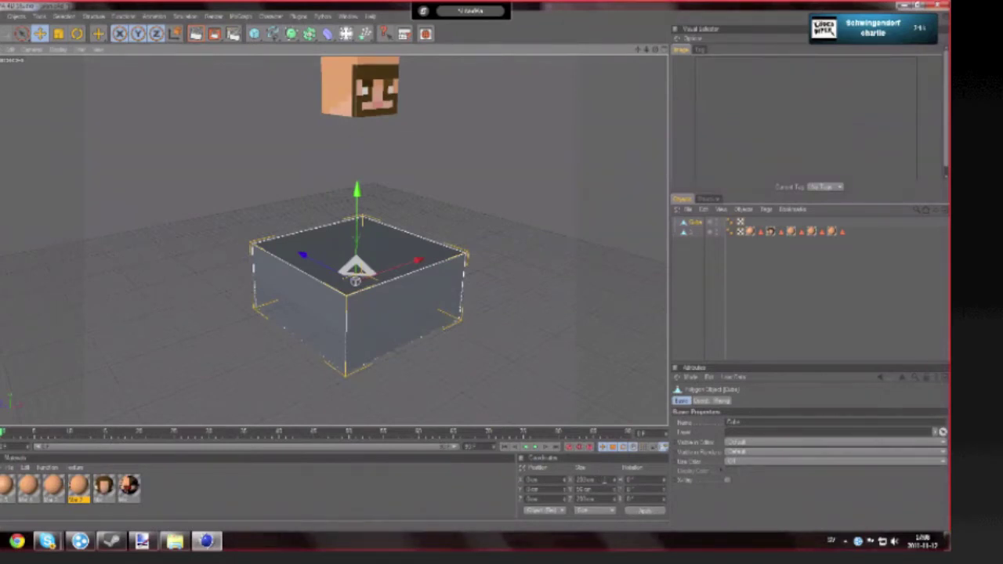
pyautogui.moveTo(604, 481); pyautogui.dragTo(501, 481)
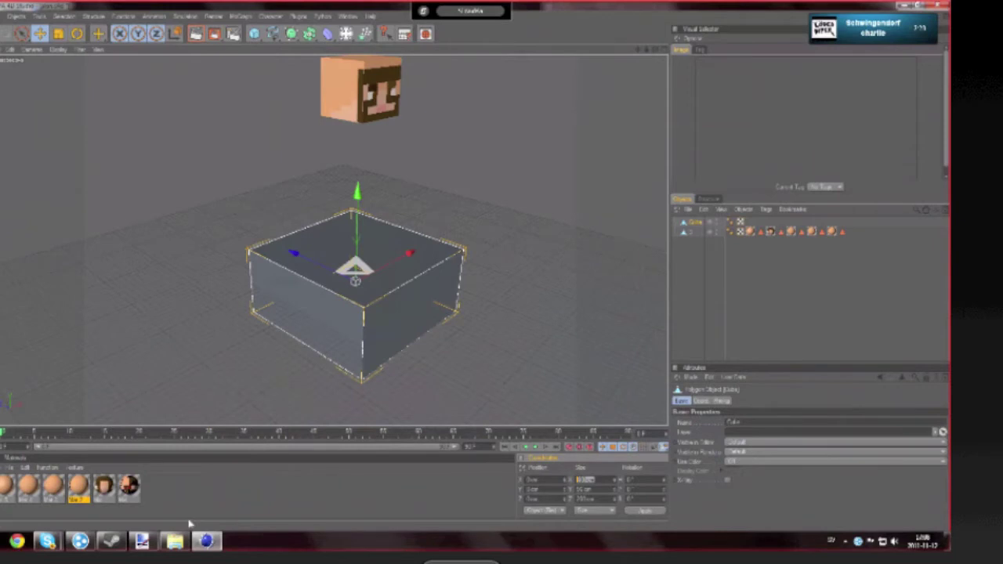
pyautogui.click(148, 546)
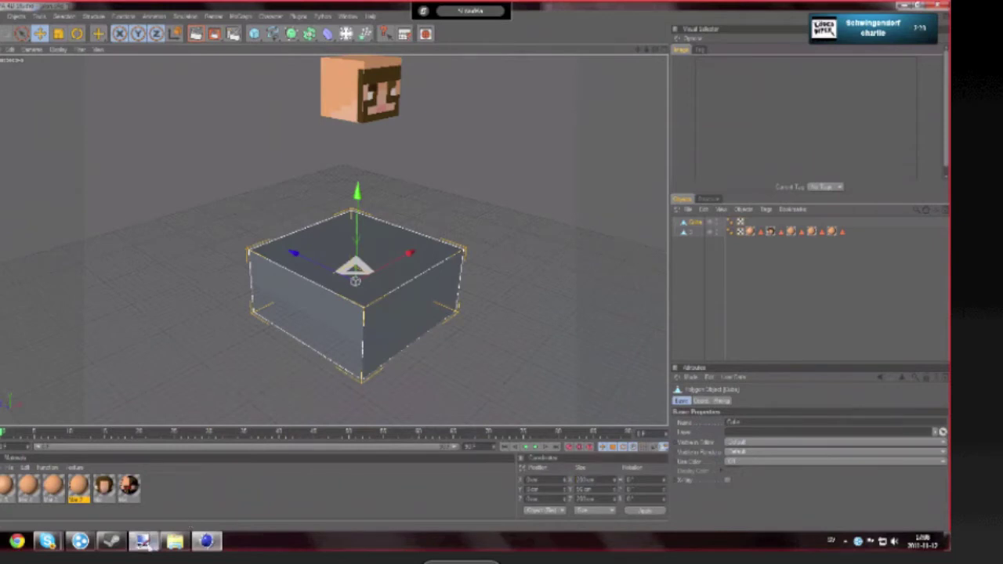
pyautogui.click(262, 505)
pyautogui.moveTo(595, 480); pyautogui.dragTo(489, 476)
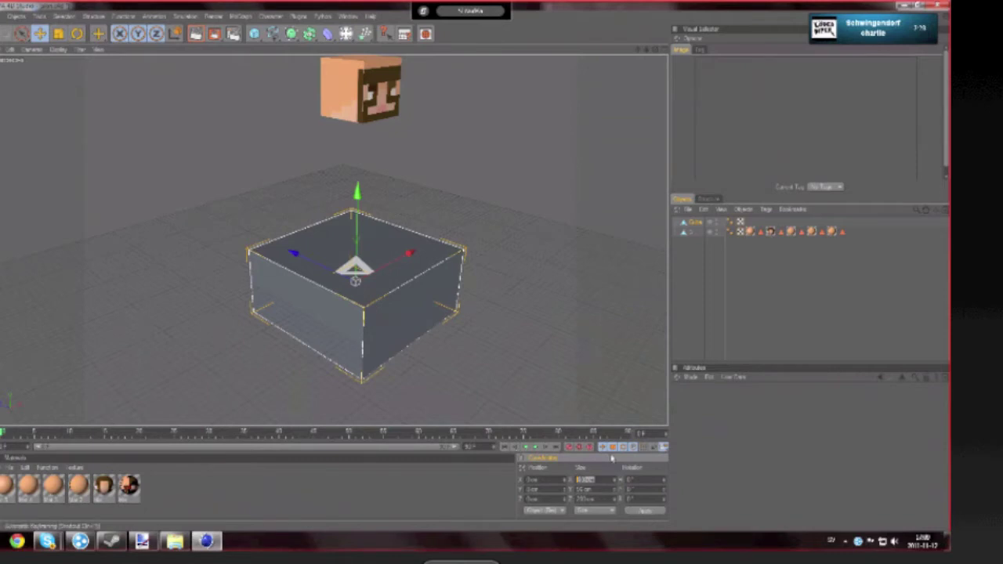
pyautogui.write('64')
pyautogui.press('Return')
# Step: Set the torso cube's Z size to 32 cm and apply it
pyautogui.keyDown('alt'); pyautogui.moveTo(523, 314); pyautogui.dragTo(439, 296); pyautogui.keyUp('alt')
pyautogui.keyDown('alt'); pyautogui.moveTo(359, 259); pyautogui.dragTo(379, 270); pyautogui.keyUp('alt')
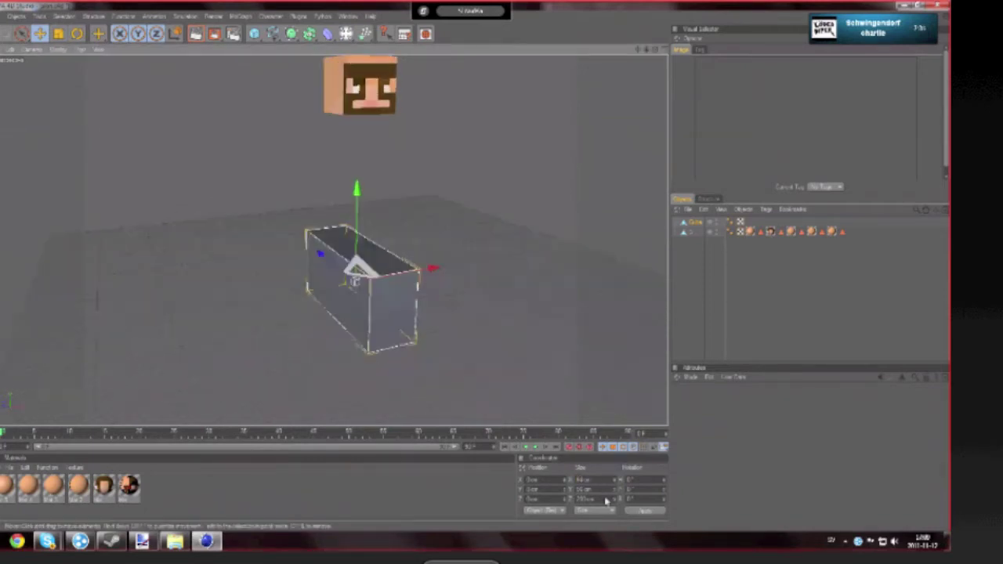
pyautogui.click(602, 499)
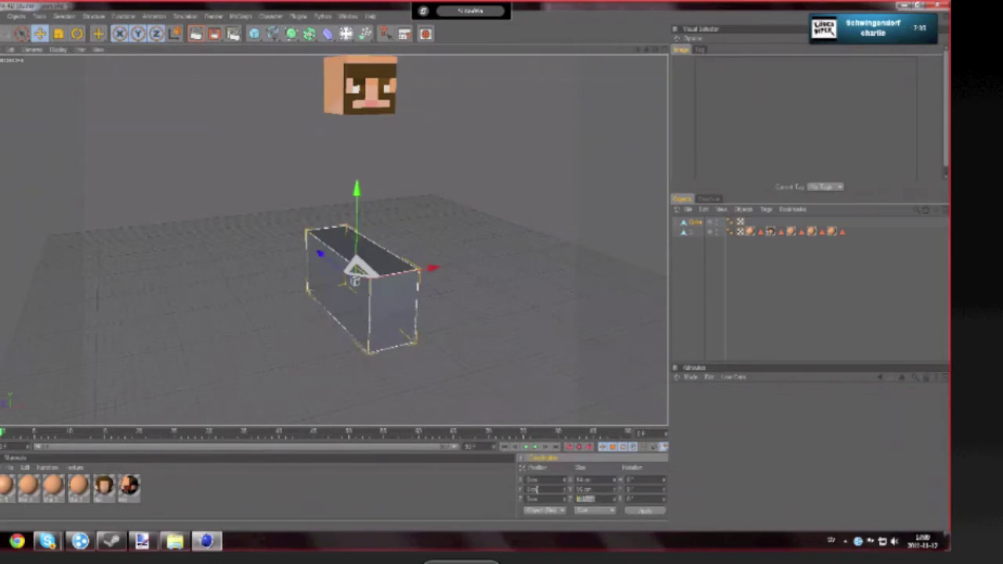
pyautogui.click(646, 511)
pyautogui.keyDown('alt'); pyautogui.moveTo(352, 295); pyautogui.dragTo(438, 306); pyautogui.keyUp('alt')
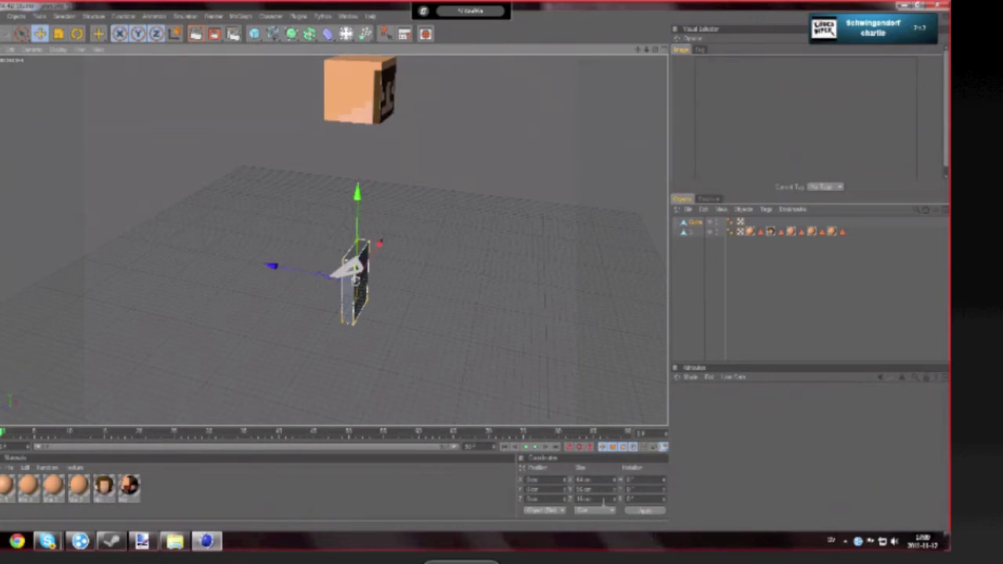
pyautogui.click(615, 500)
pyautogui.click(615, 499)
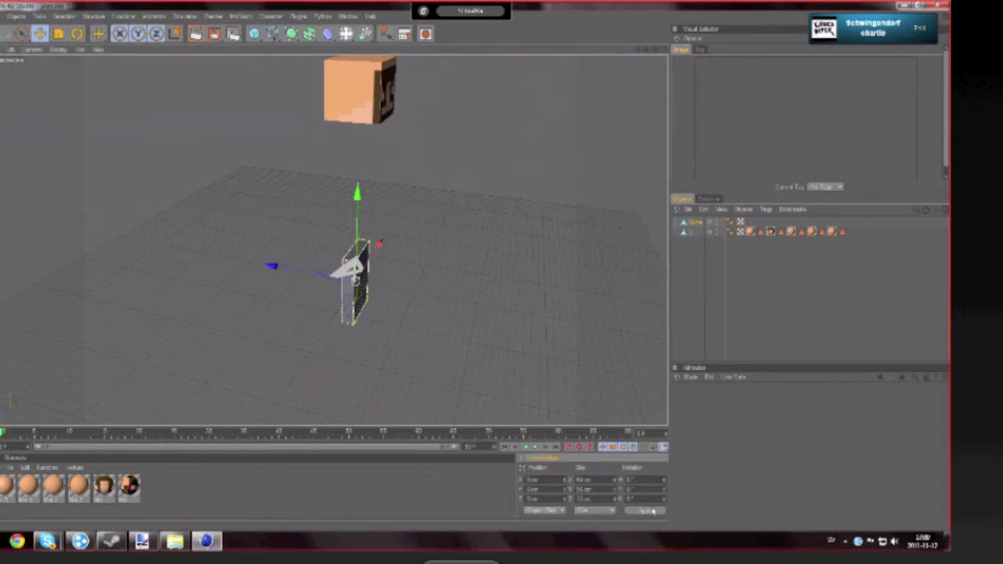
pyautogui.click(647, 511)
# Step: Move the torso cube straight up along the Y axis until it sits beneath the head
pyautogui.click(485, 282)
pyautogui.click(361, 262)
pyautogui.moveTo(468, 246)
pyautogui.keyDown('alt'); pyautogui.mouseDown()
pyautogui.moveTo(408, 229)
pyautogui.moveTo(468, 245)
pyautogui.mouseUp(); pyautogui.keyUp('alt')
pyautogui.moveTo(357, 188); pyautogui.dragTo(358, 59)
pyautogui.keyDown('alt'); pyautogui.moveTo(468, 186); pyautogui.dragTo(459, 227, button='middle'); pyautogui.keyUp('alt')
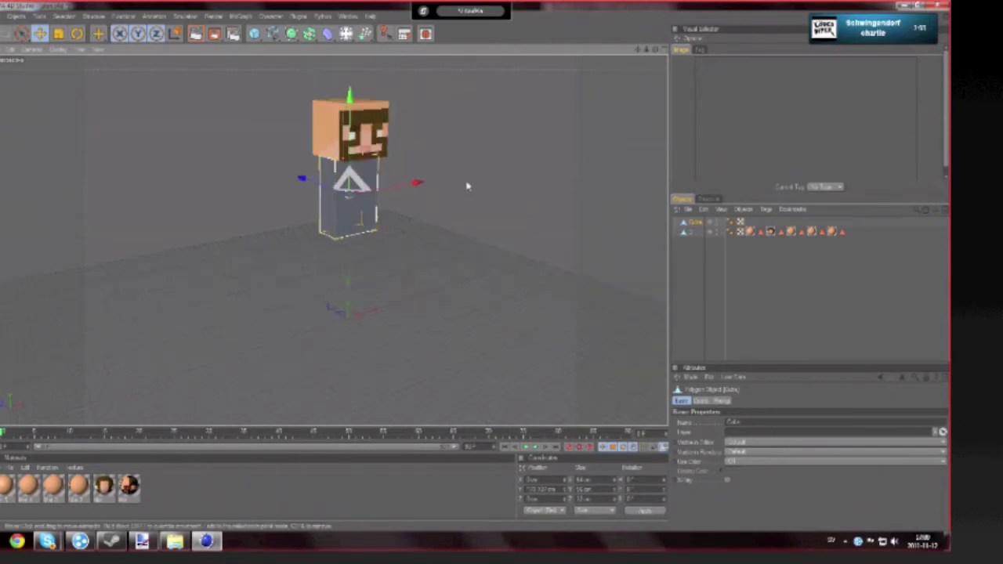
# Step: Show the character in a full front view with Gouraud shading
pyautogui.middleClick(471, 185)
pyautogui.middleClick(448, 302)
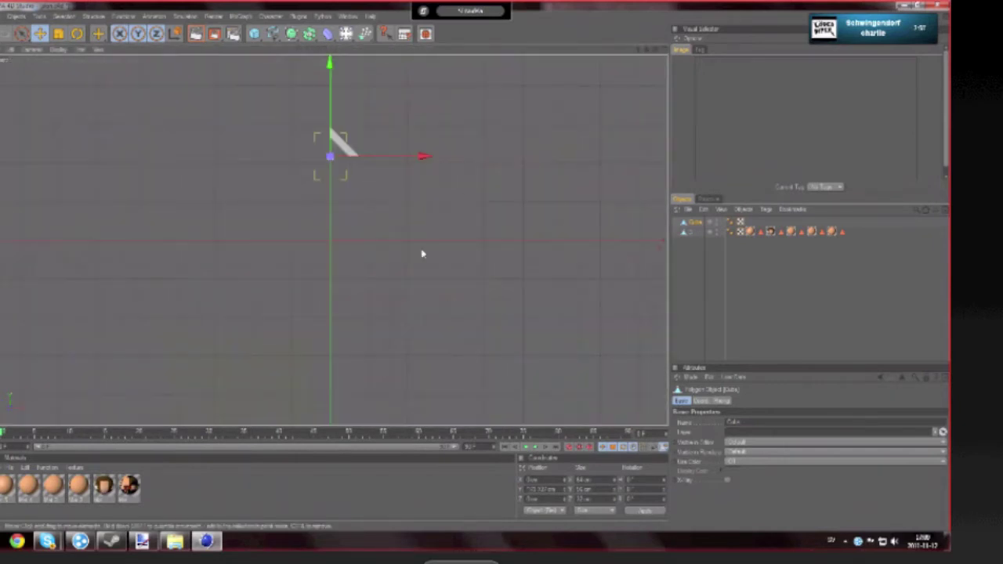
pyautogui.click(58, 50)
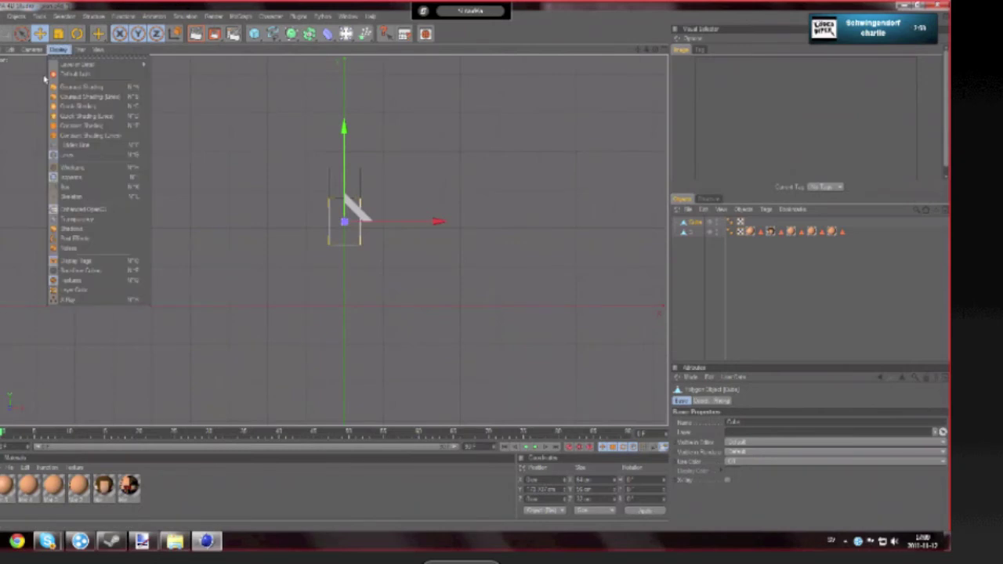
pyautogui.click(62, 88)
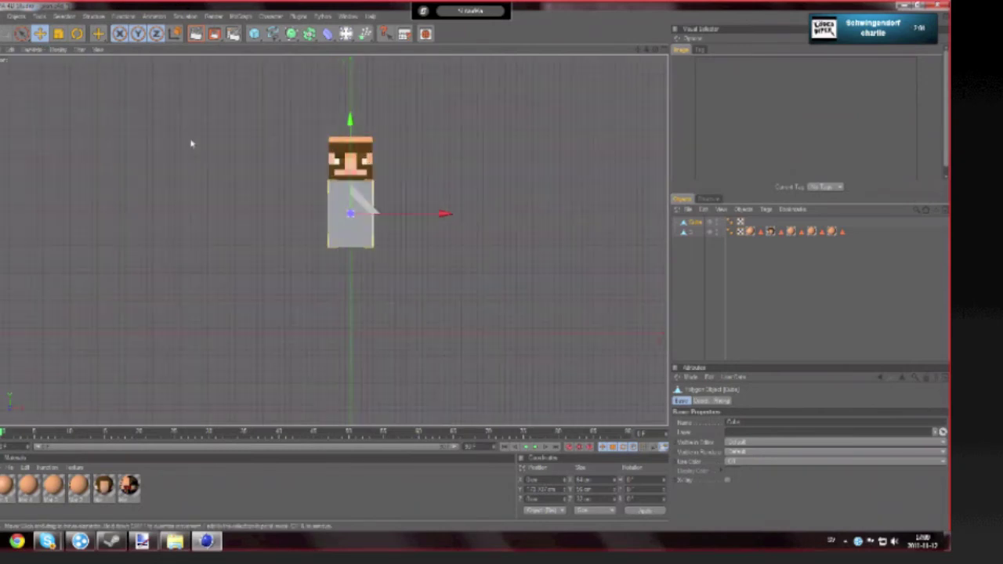
pyautogui.scroll(5, 242, 188)
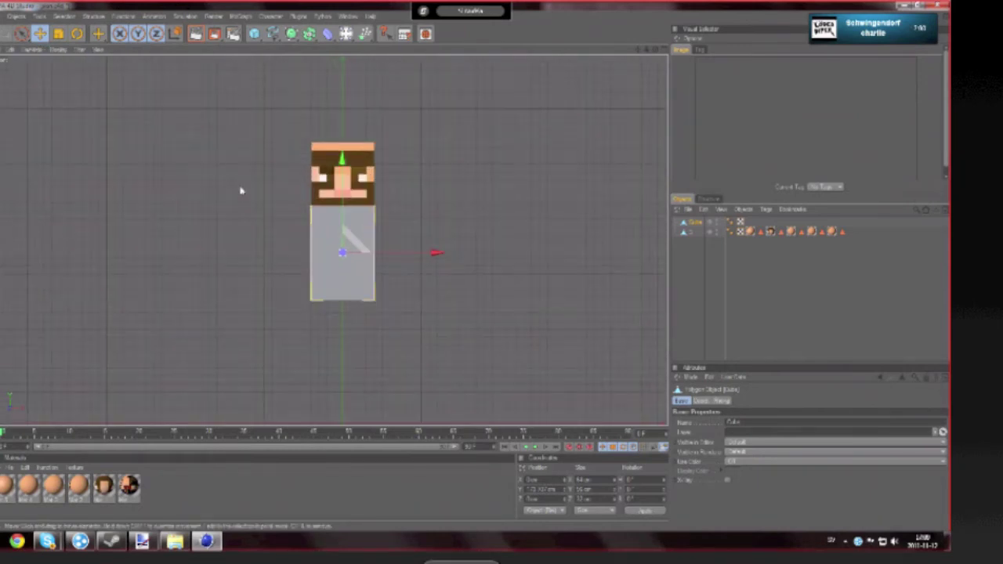
# Step: Adjust the heights of the torso and head along Y so the head rests on the torso's top edge
pyautogui.press('p')
pyautogui.click(415, 234)
pyautogui.moveTo(343, 178); pyautogui.dragTo(344, 186)
pyautogui.moveTo(344, 259); pyautogui.dragTo(343, 250)
pyautogui.click(320, 149)
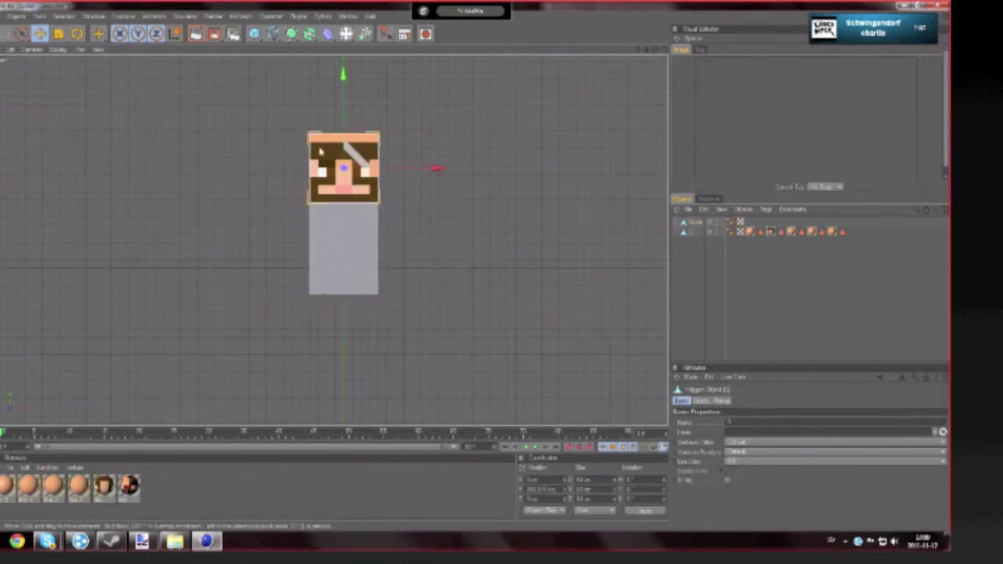
pyautogui.moveTo(344, 97); pyautogui.dragTo(344, 84)
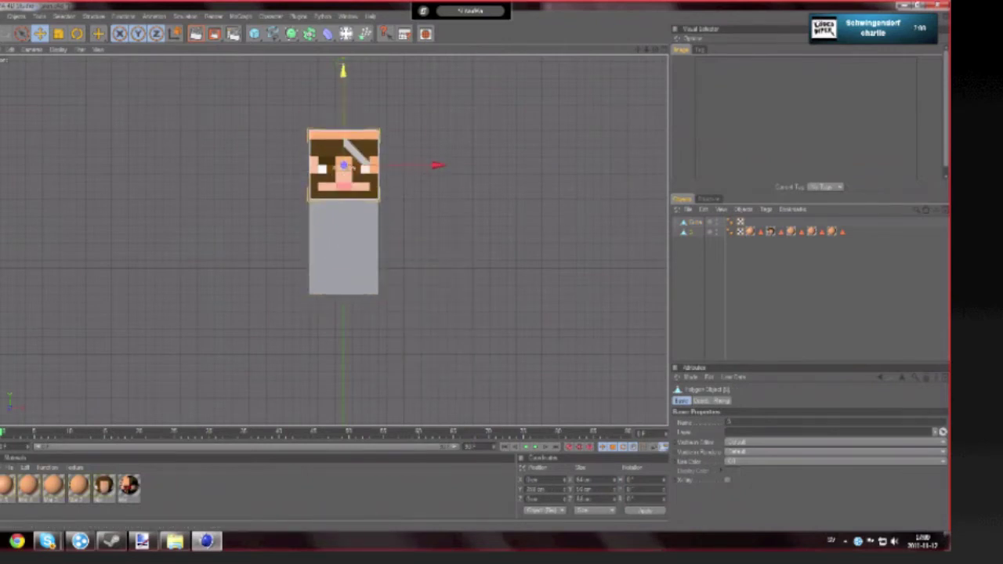
# Step: Back in the perspective view, create a material with torso_front as its colour texture and change the texture's sampling
pyautogui.middleClick(222, 117)
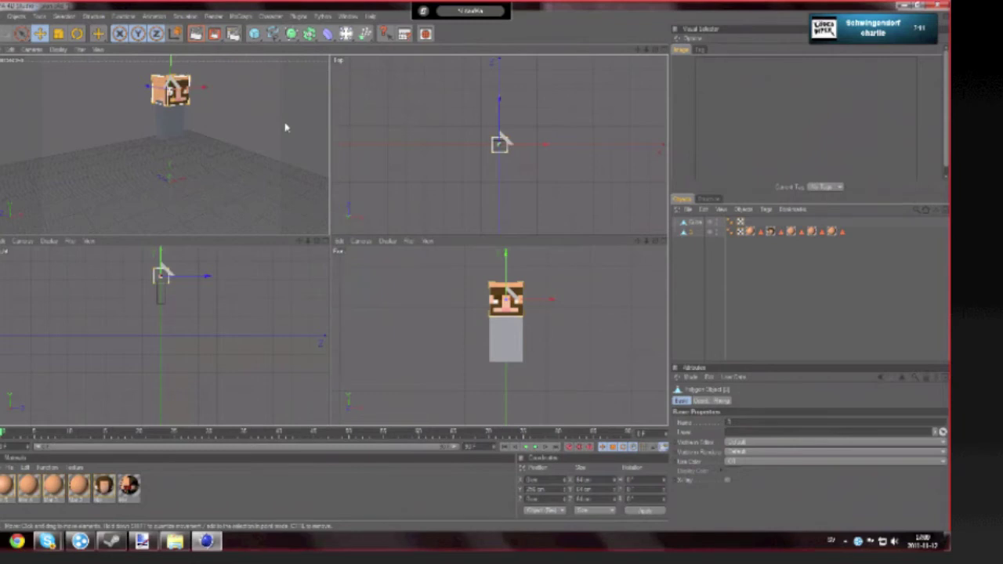
pyautogui.middleClick(286, 127)
pyautogui.keyDown('alt'); pyautogui.moveTo(286, 127); pyautogui.dragTo(387, 219); pyautogui.keyUp('alt')
pyautogui.click(358, 229)
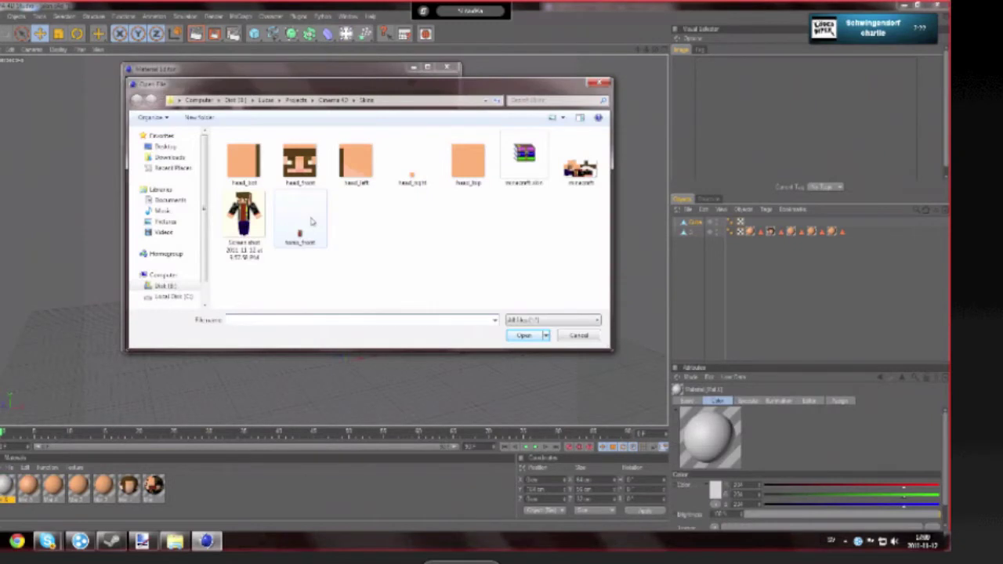
pyautogui.doubleClick(302, 224)
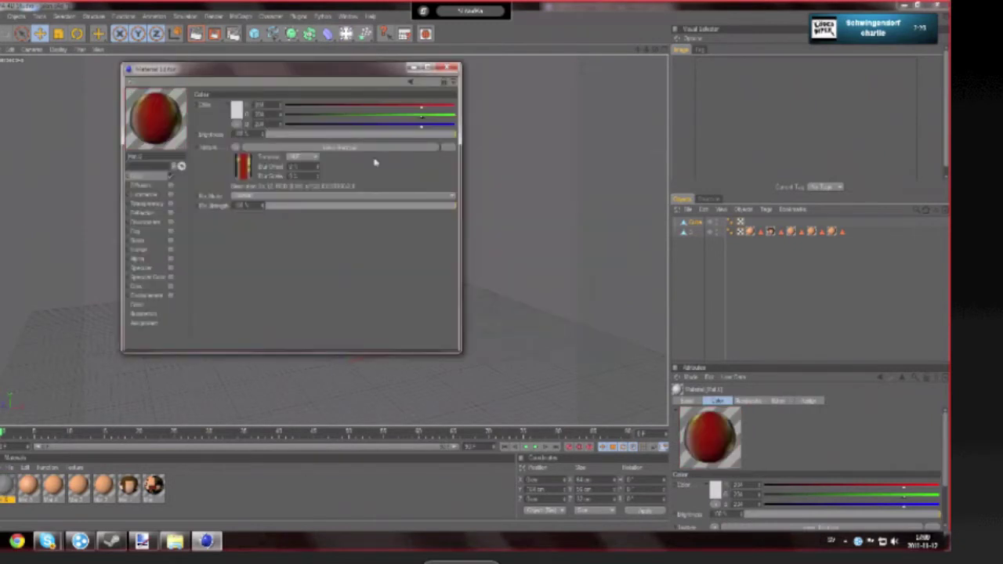
pyautogui.click(307, 160)
pyautogui.click(306, 165)
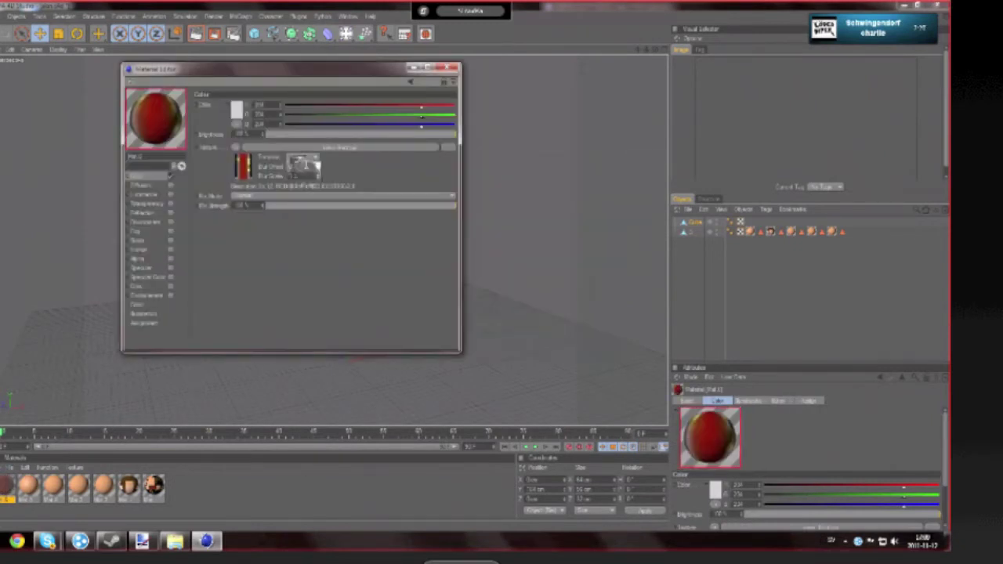
pyautogui.click(447, 68)
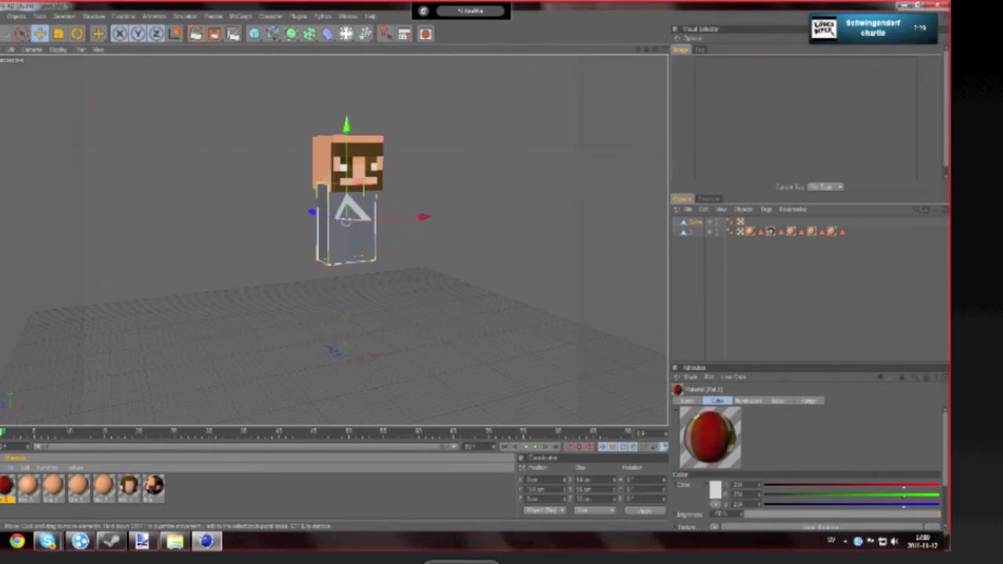
# Step: Apply the torso_front material to the front face of the torso cube and check the other sides
pyautogui.click(361, 249)
pyautogui.moveTo(7, 486); pyautogui.dragTo(354, 245)
pyautogui.click(474, 284)
pyautogui.keyDown('alt'); pyautogui.moveTo(474, 284); pyautogui.dragTo(471, 284); pyautogui.keyUp('alt')
pyautogui.moveTo(348, 210)
pyautogui.keyDown('alt'); pyautogui.mouseDown()
pyautogui.moveTo(359, 222)
pyautogui.moveTo(346, 222)
pyautogui.mouseUp(); pyautogui.keyUp('alt')
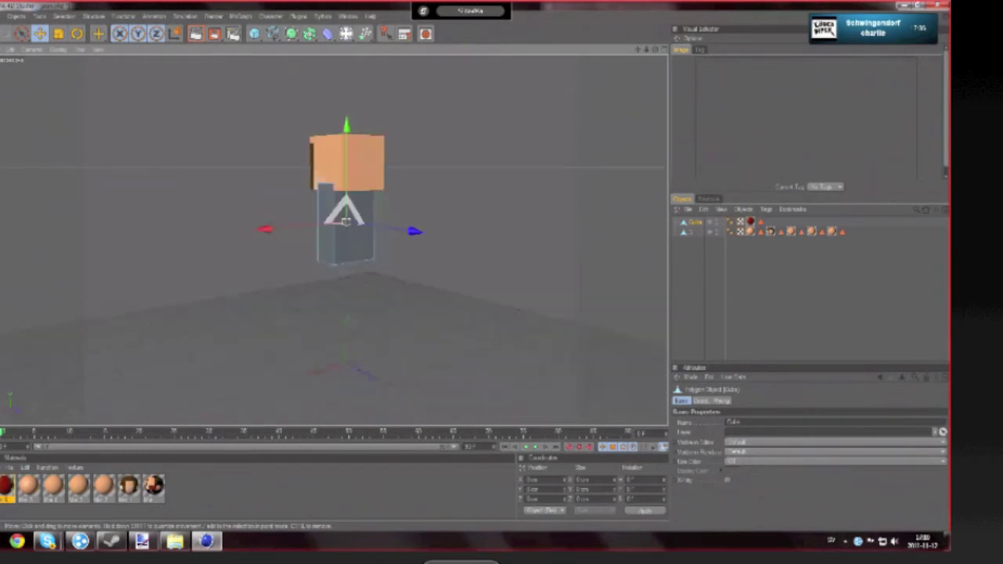
pyautogui.keyDown('alt'); pyautogui.moveTo(345, 222); pyautogui.dragTo(345, 221); pyautogui.keyUp('alt')
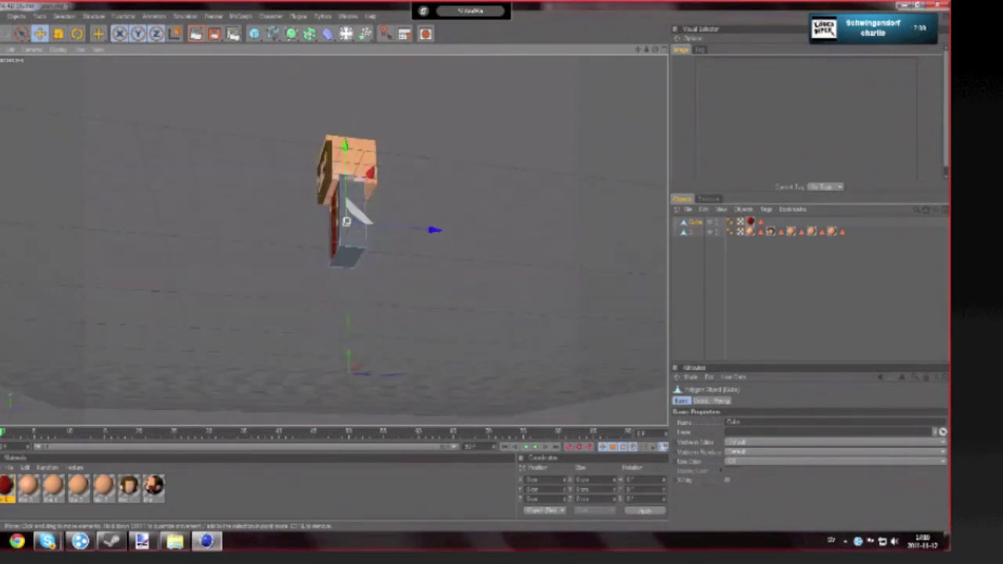
pyautogui.keyDown('alt'); pyautogui.moveTo(346, 222); pyautogui.dragTo(346, 222); pyautogui.keyUp('alt')
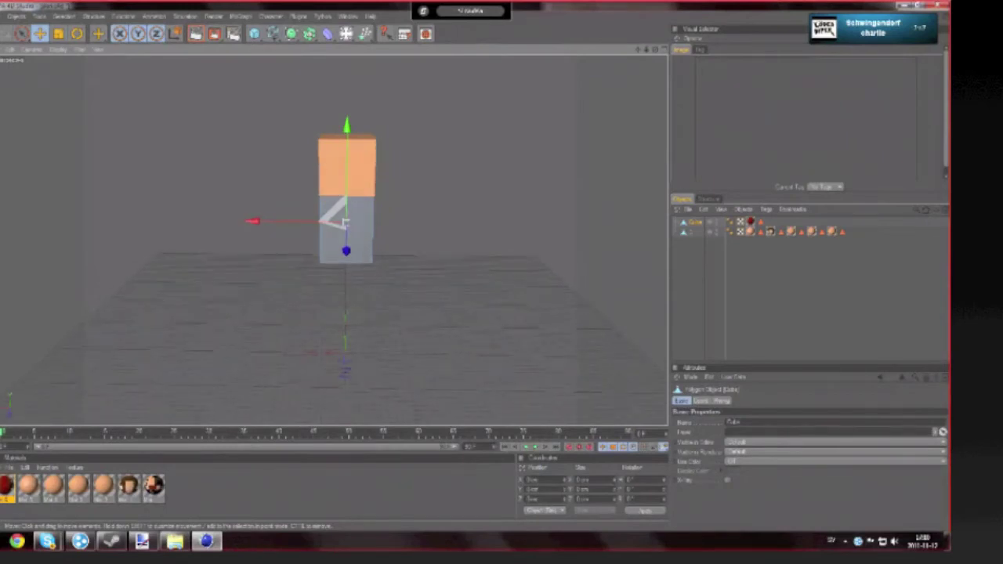
# Step: Add a new empty material, and switch to Paint.NET to undo the torso front crop on the character's skin
pyautogui.doubleClick(208, 494)
pyautogui.click(143, 540)
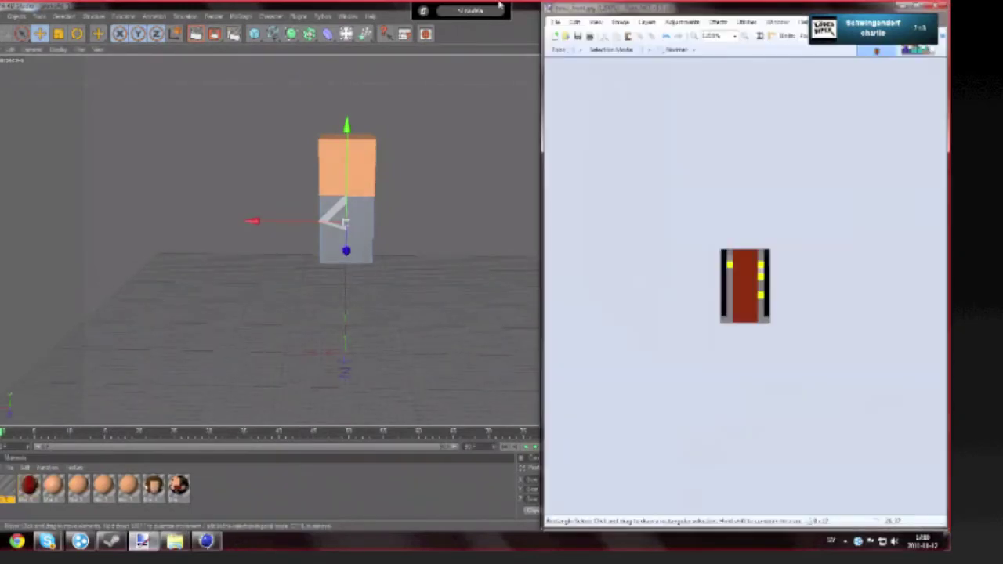
pyautogui.hotkey('ctrl', 'z')
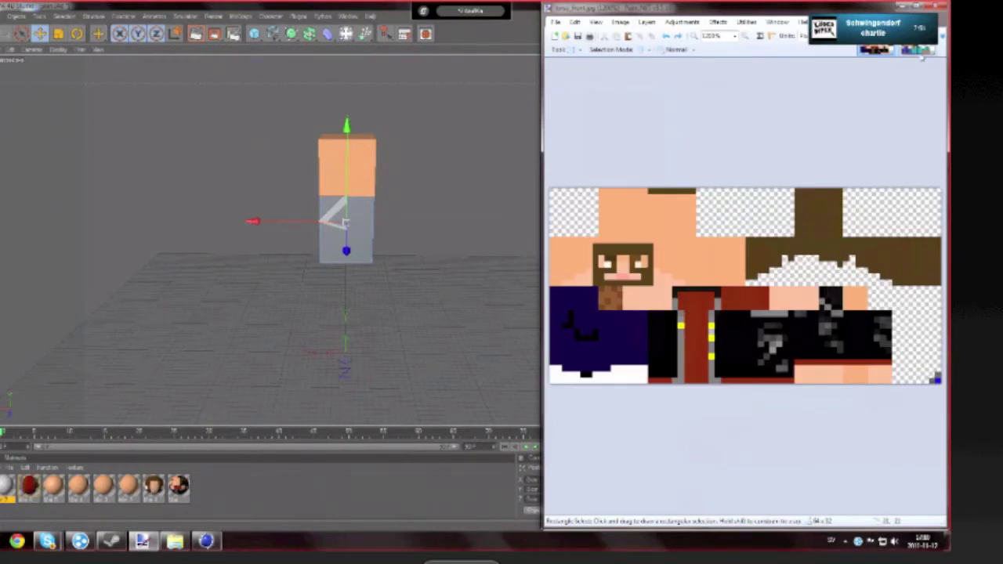
# Step: Check the torso layout against the Steve skin and crop the character's skin to the 4 × 12 pixel side beside the torso front
pyautogui.click(878, 51)
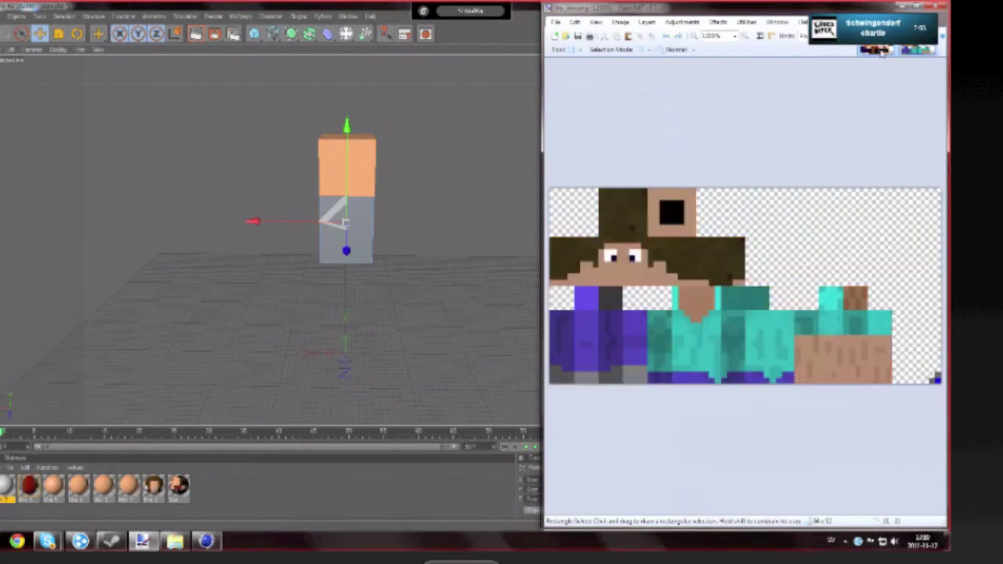
pyautogui.click(879, 50)
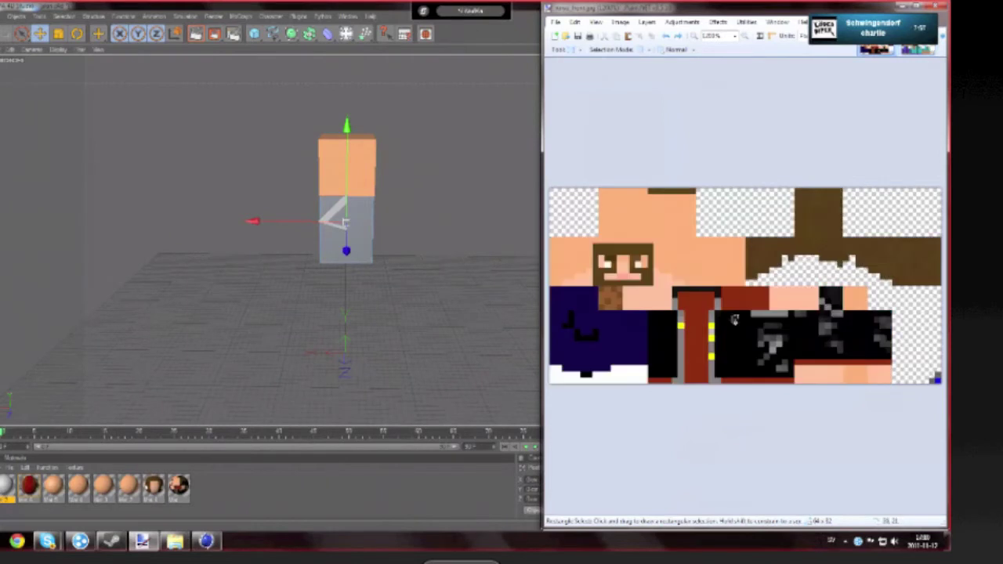
pyautogui.click(657, 326)
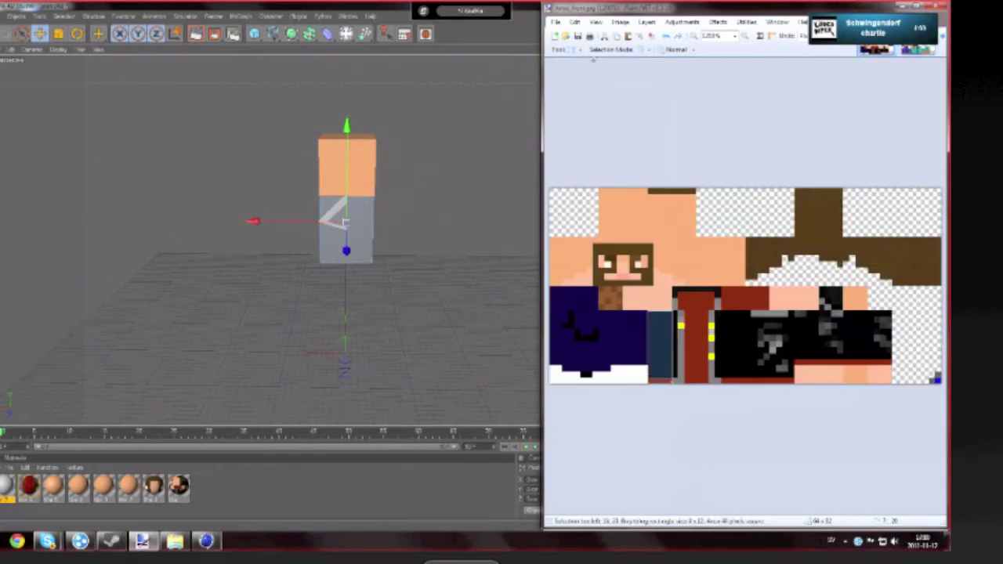
pyautogui.click(651, 36)
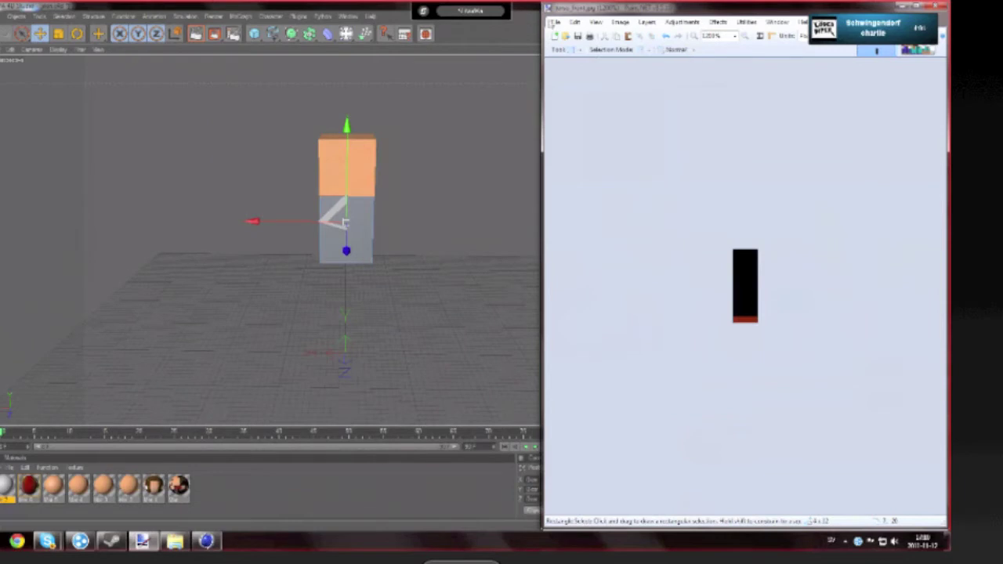
pyautogui.click(555, 22)
pyautogui.click(580, 105)
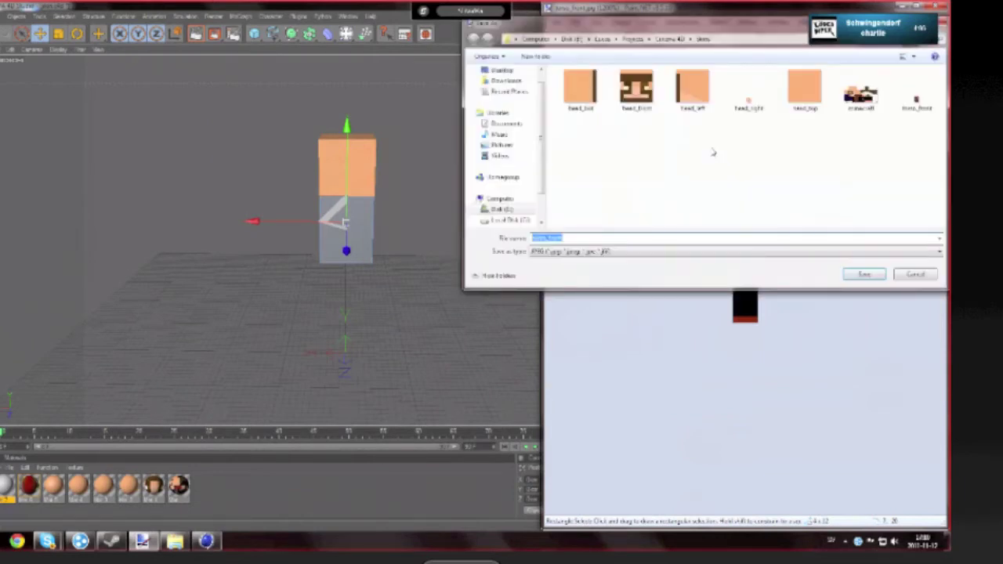
pyautogui.moveTo(799, 23); pyautogui.dragTo(782, 39)
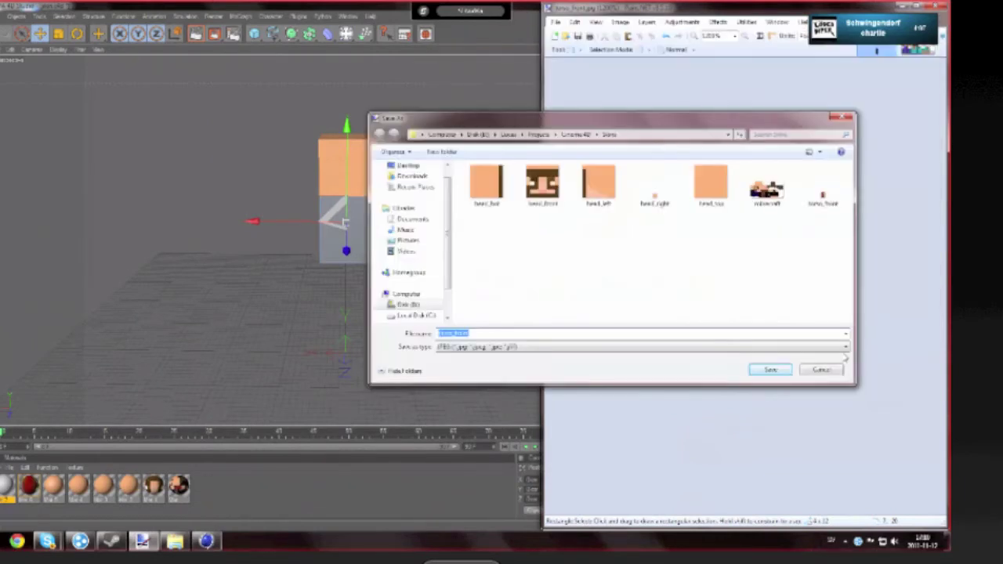
pyautogui.click(823, 370)
pyautogui.click(915, 51)
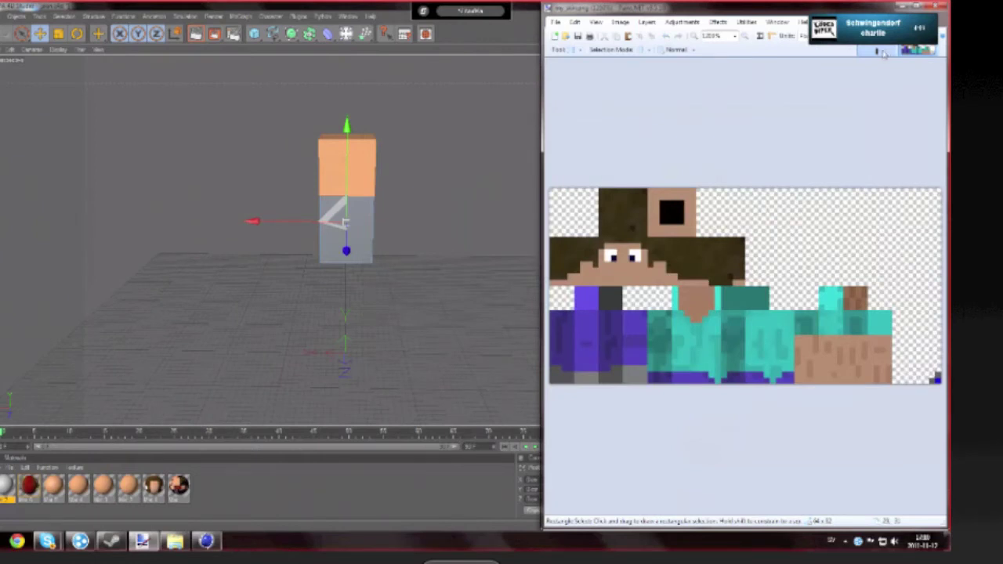
pyautogui.click(878, 51)
# Step: Save the cropped side image as a JPEG named torso_right in the Skins folder and return to Cinema 4D
pyautogui.click(555, 21)
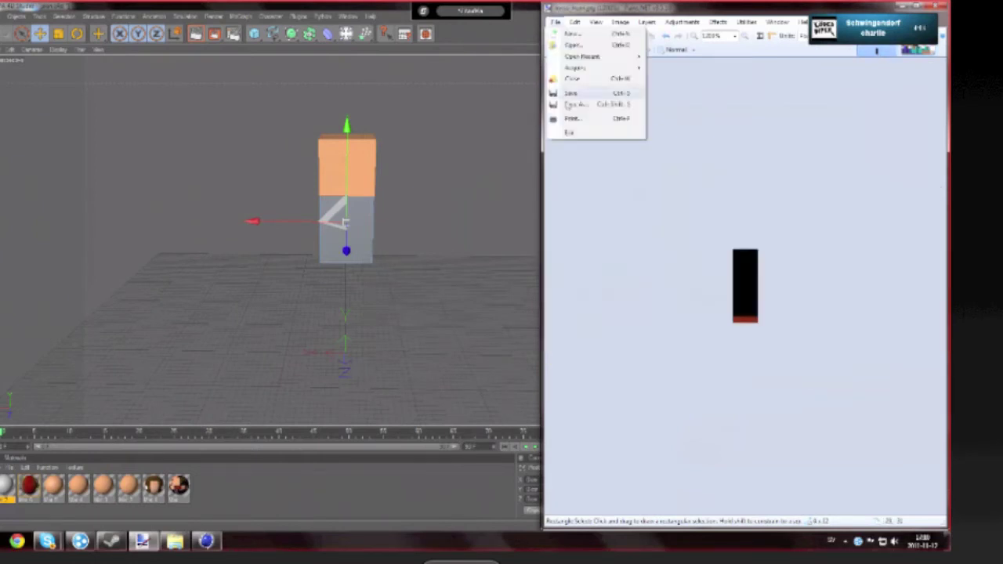
pyautogui.click(580, 94)
pyautogui.doubleClick(462, 333)
pyautogui.write('torso_right')
pyautogui.click(772, 369)
pyautogui.press('Return')
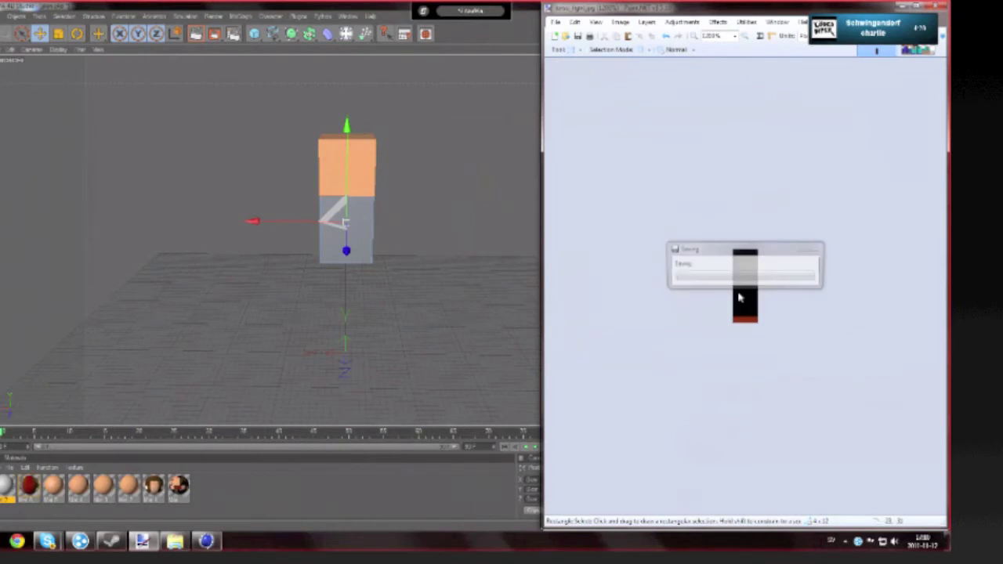
pyautogui.click(447, 227)
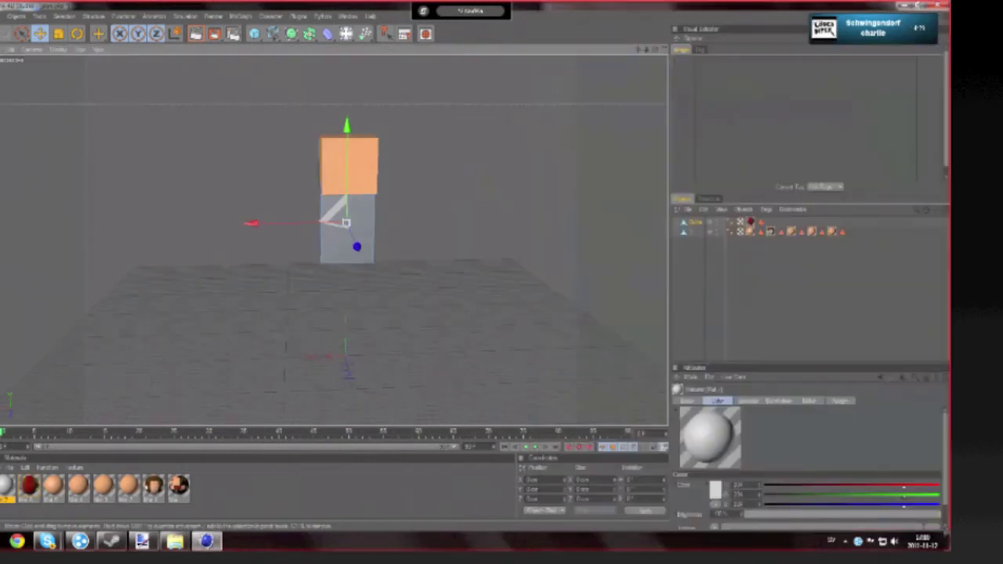
# Step: Select the torso cube's bare side face beside the front and load torso_right as the new material's color texture
pyautogui.keyDown('alt'); pyautogui.moveTo(439, 221); pyautogui.dragTo(290, 221); pyautogui.keyUp('alt')
pyautogui.click(353, 257)
pyautogui.keyDown('alt'); pyautogui.moveTo(416, 315); pyautogui.dragTo(329, 315); pyautogui.keyUp('alt')
pyautogui.doubleClick(7, 486)
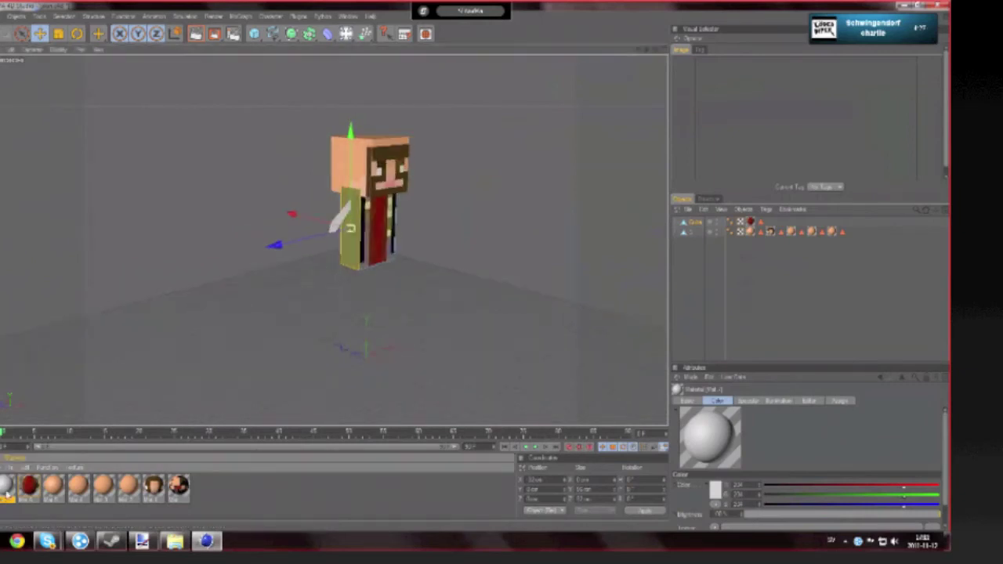
pyautogui.click(440, 146)
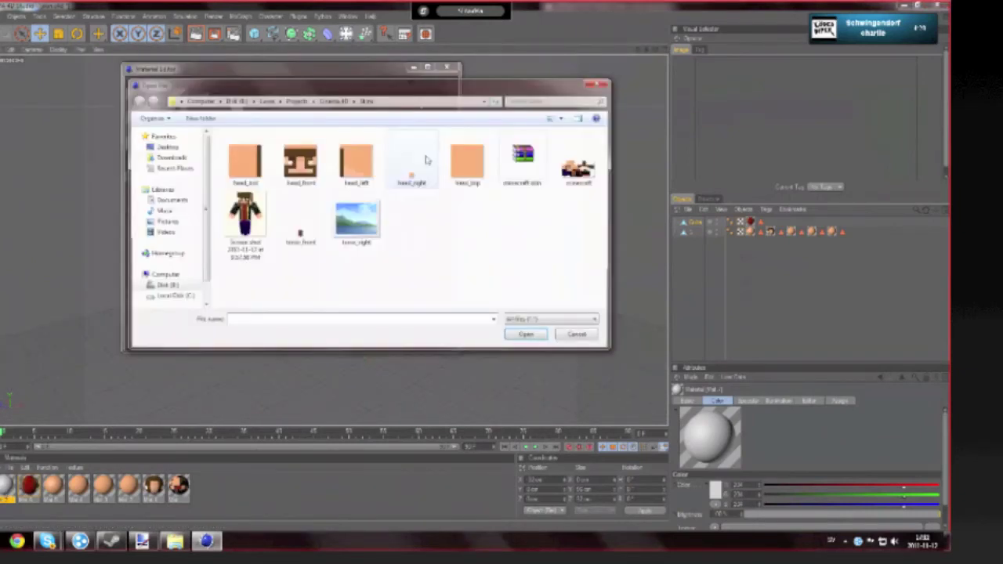
pyautogui.click(367, 226)
pyautogui.doubleClick(368, 228)
pyautogui.press('Return')
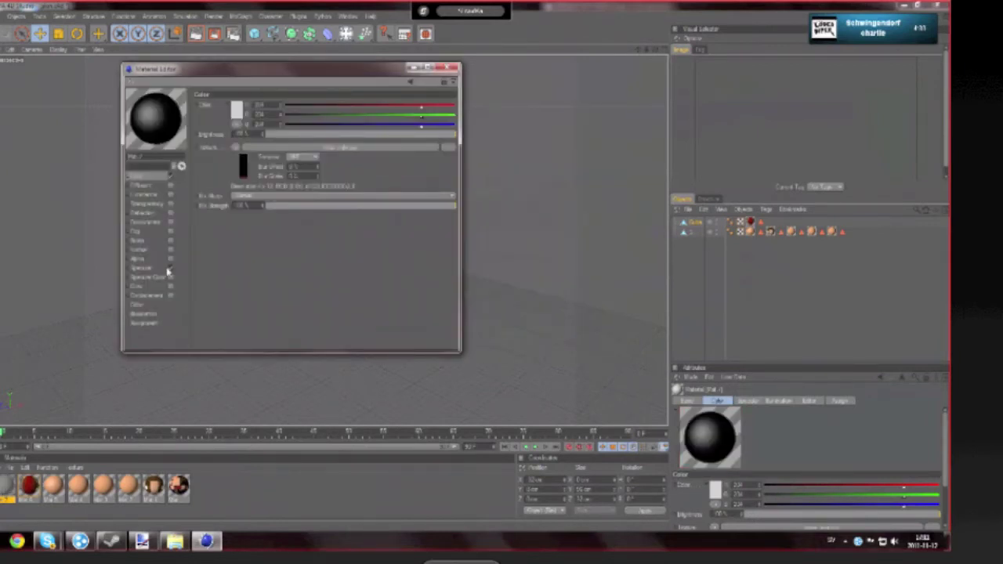
# Step: Turn off specular for the torso_right material and set its texture sampling to None
pyautogui.click(167, 269)
pyautogui.click(157, 175)
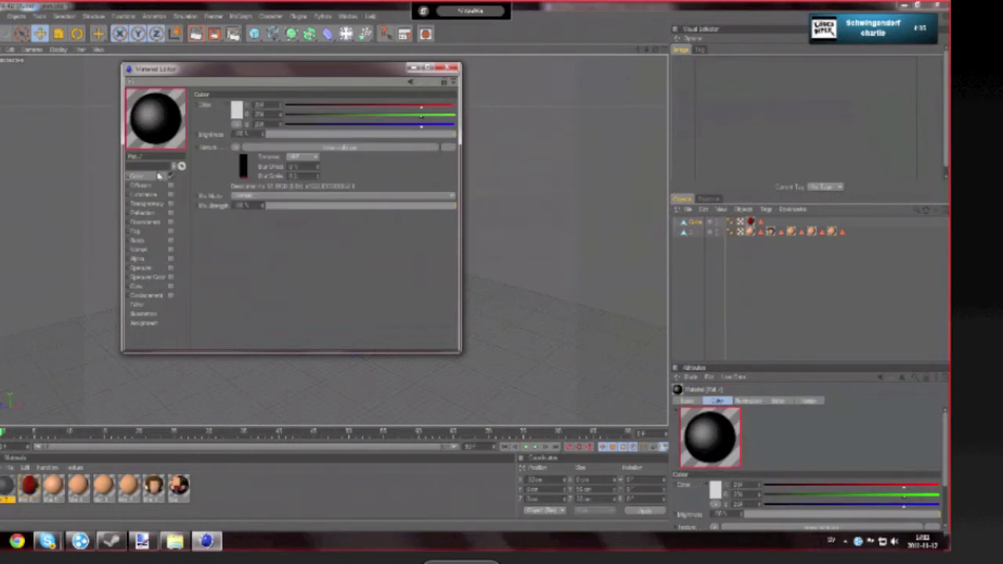
pyautogui.click(303, 159)
pyautogui.click(302, 167)
pyautogui.click(447, 68)
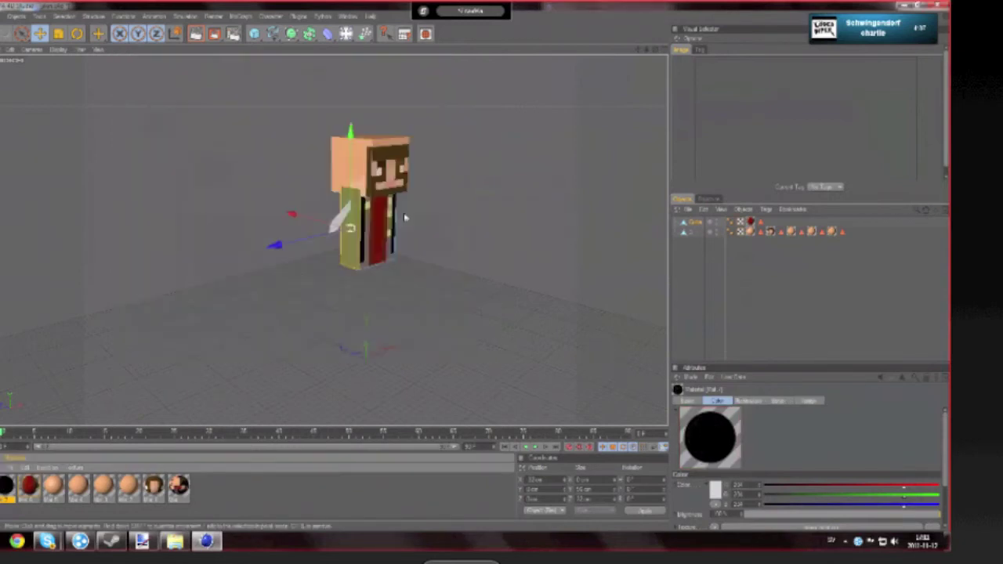
# Step: Apply the torso_right material to the selected side face of the torso cube and add another new material
pyautogui.moveTo(74, 459); pyautogui.dragTo(335, 252)
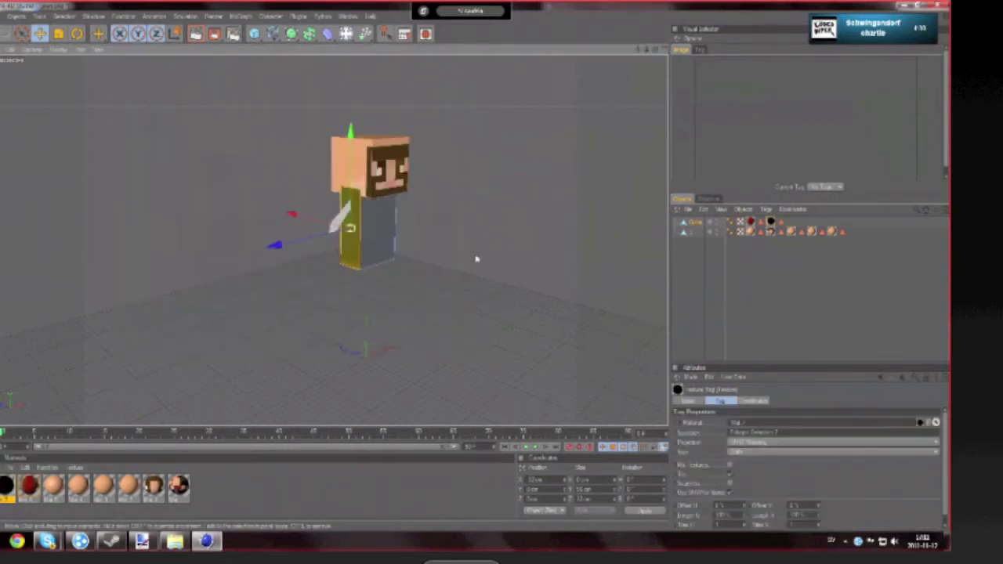
pyautogui.keyDown('alt'); pyautogui.moveTo(523, 246); pyautogui.dragTo(522, 248); pyautogui.keyUp('alt')
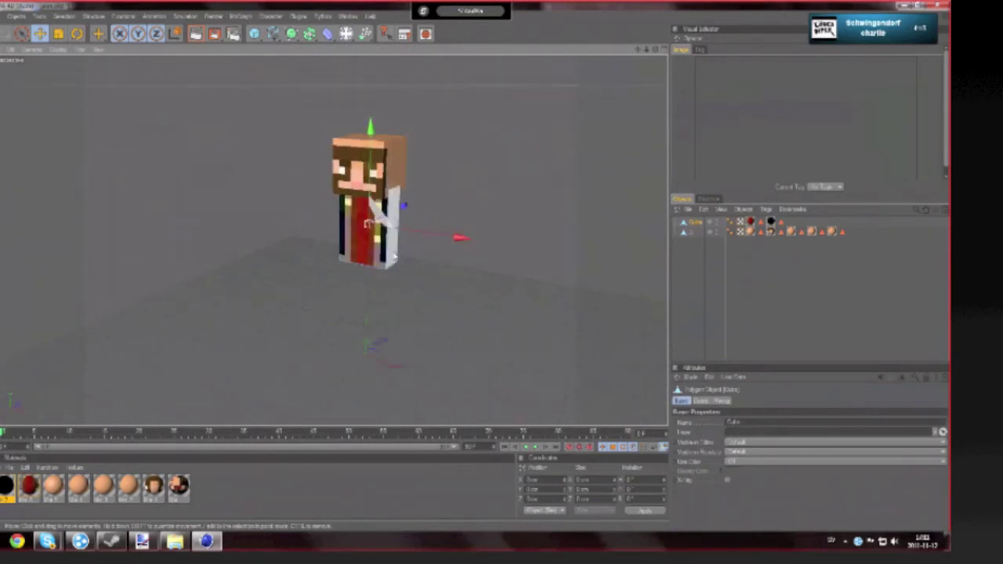
pyautogui.doubleClick(227, 476)
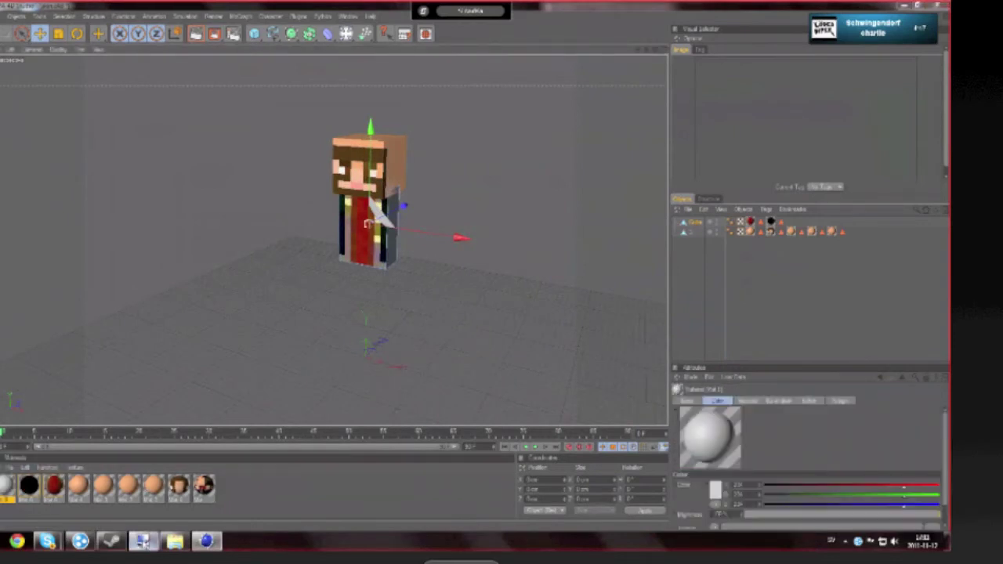
# Step: In Paint.NET, undo the torso_right crop and crop the skin to the 4 × 12 pixel side on the other side of the torso front
pyautogui.click(142, 541)
pyautogui.hotkey('ctrl', 'z')
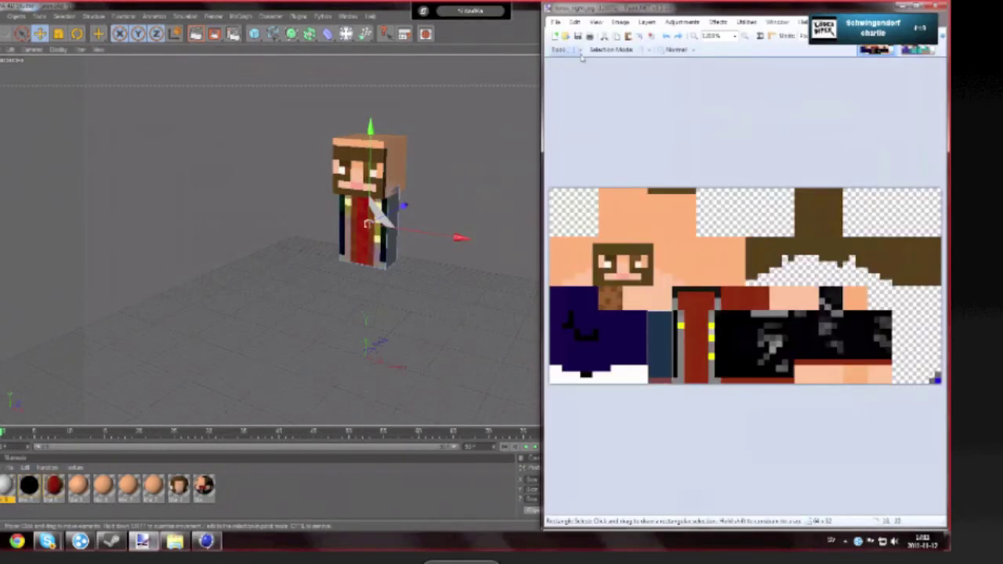
pyautogui.click(721, 309)
pyautogui.moveTo(721, 310); pyautogui.dragTo(743, 381)
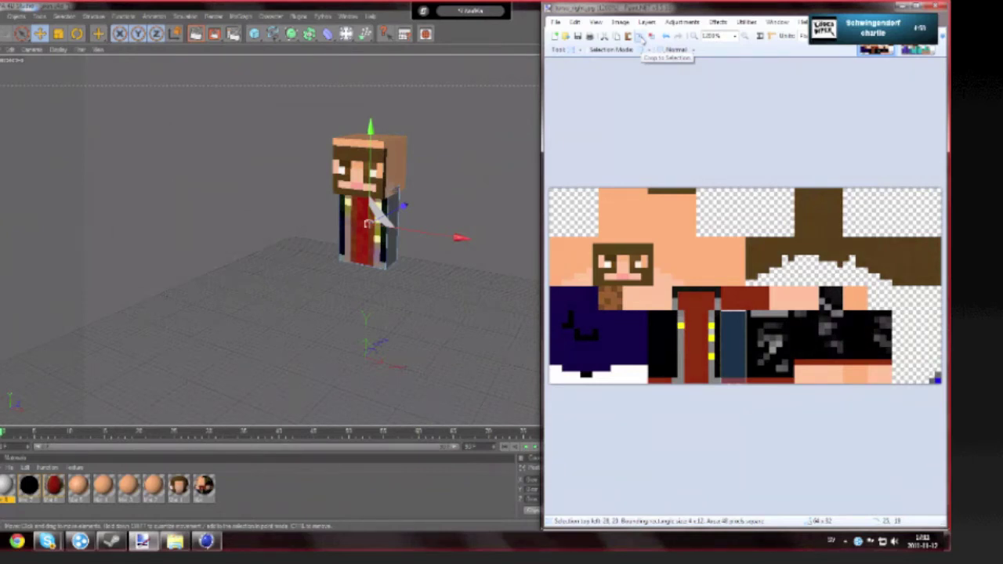
pyautogui.click(641, 37)
# Step: Save the cropped side image as a JPEG named torso_left in the Skins folder
pyautogui.click(555, 22)
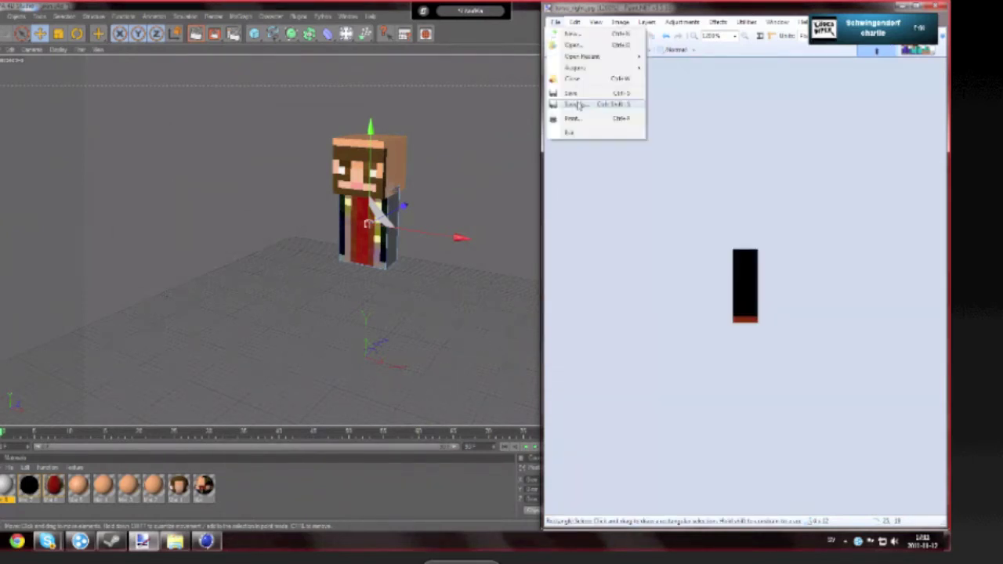
pyautogui.click(576, 103)
pyautogui.write('left')
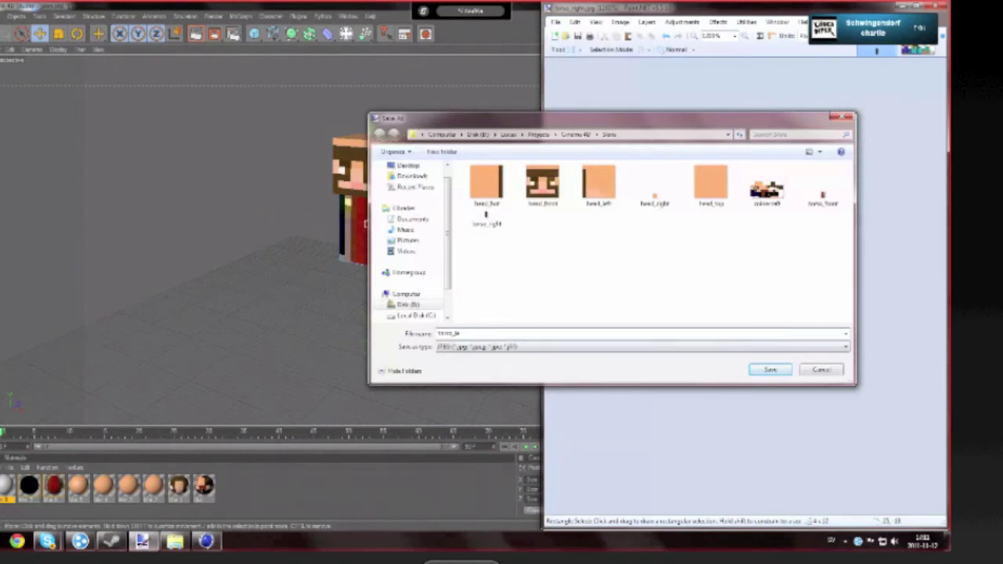
pyautogui.click(764, 370)
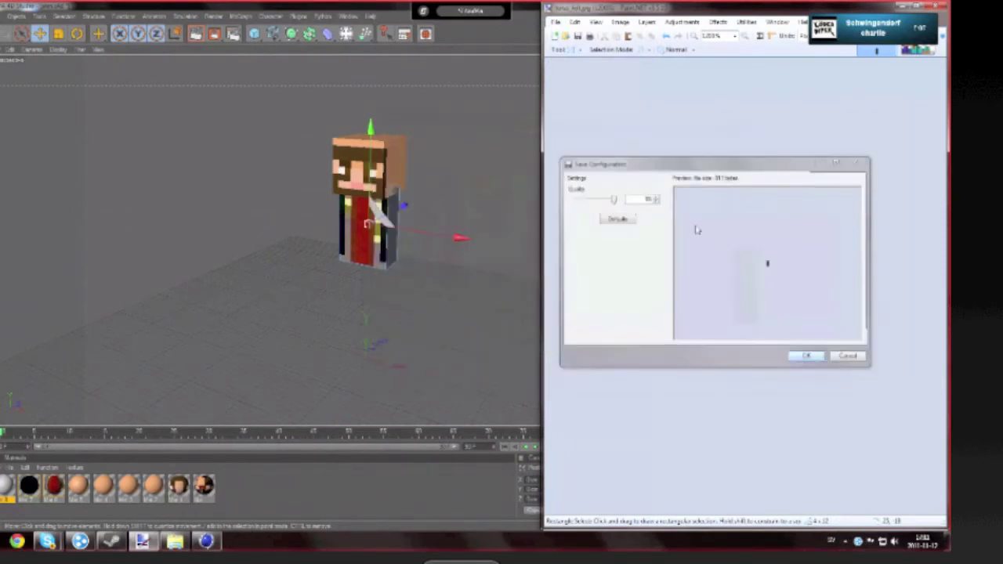
pyautogui.click(801, 354)
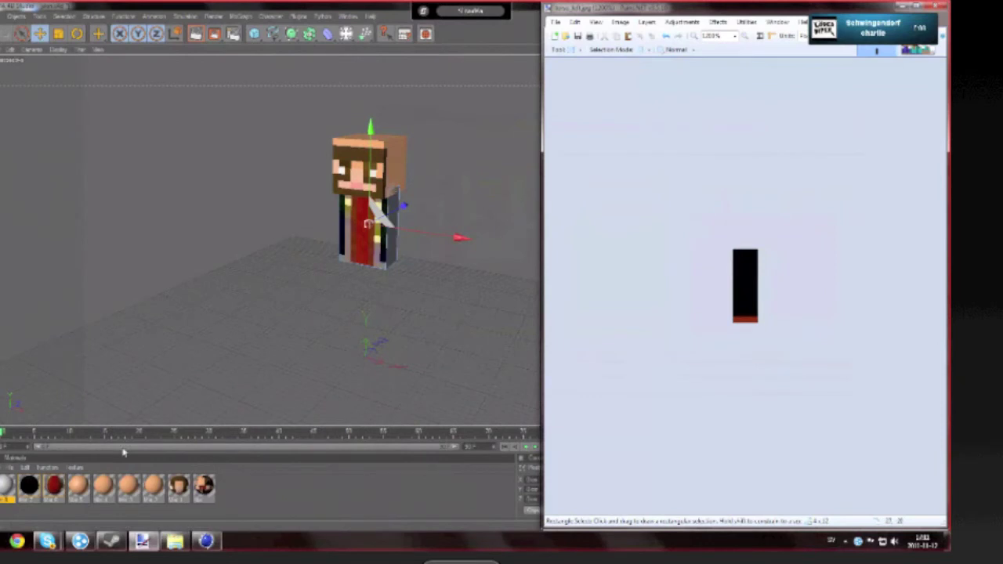
# Step: Back in Cinema 4D, load torso_left as the new material's color texture and copy the image to the document location
pyautogui.click(7, 491)
pyautogui.doubleClick(7, 491)
pyautogui.click(448, 147)
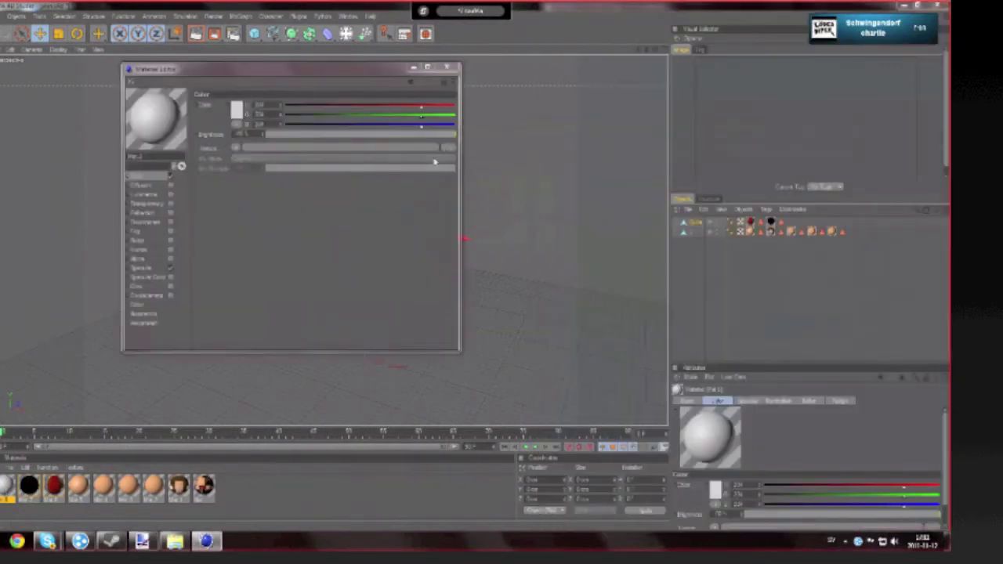
pyautogui.doubleClick(356, 235)
pyautogui.click(473, 305)
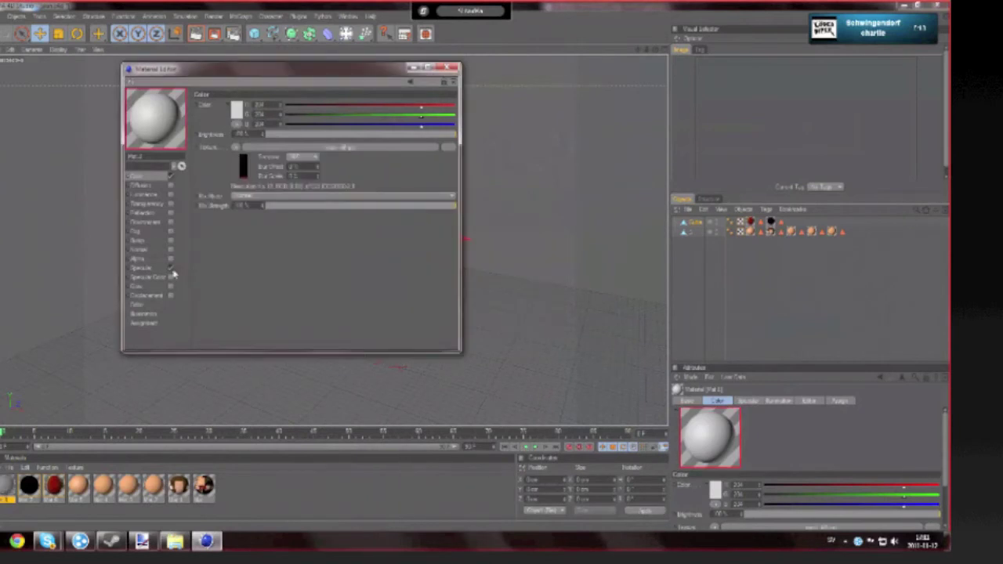
# Step: Turn off specular for the torso_left material and set its texture sampling to None
pyautogui.click(172, 269)
pyautogui.click(303, 158)
pyautogui.click(302, 168)
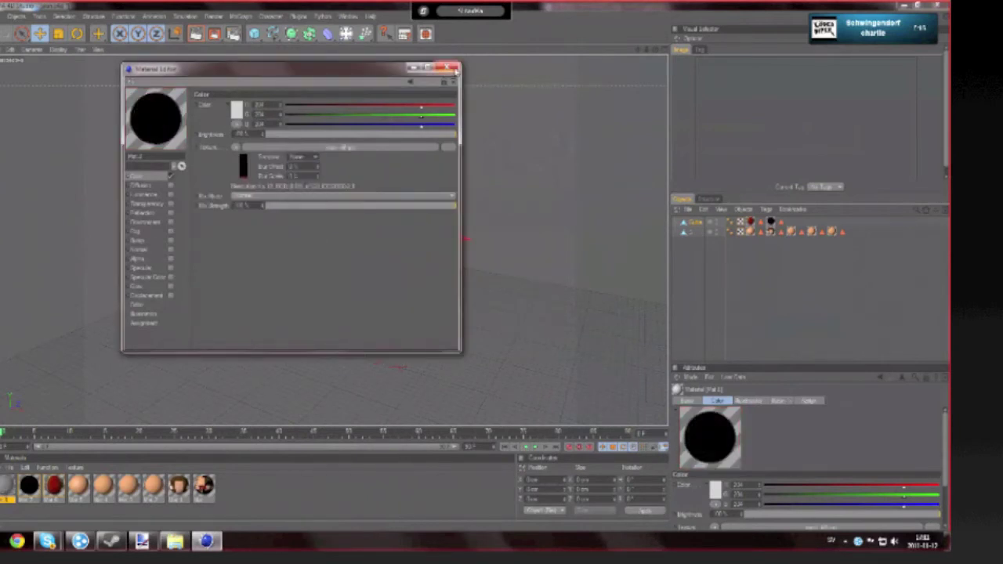
pyautogui.click(454, 69)
# Step: Apply the torso_left material to the remaining bare side face of the torso cube
pyautogui.click(389, 254)
pyautogui.moveTo(389, 255); pyautogui.dragTo(392, 252)
pyautogui.click(421, 307)
pyautogui.moveTo(656, 49); pyautogui.dragTo(627, 38)
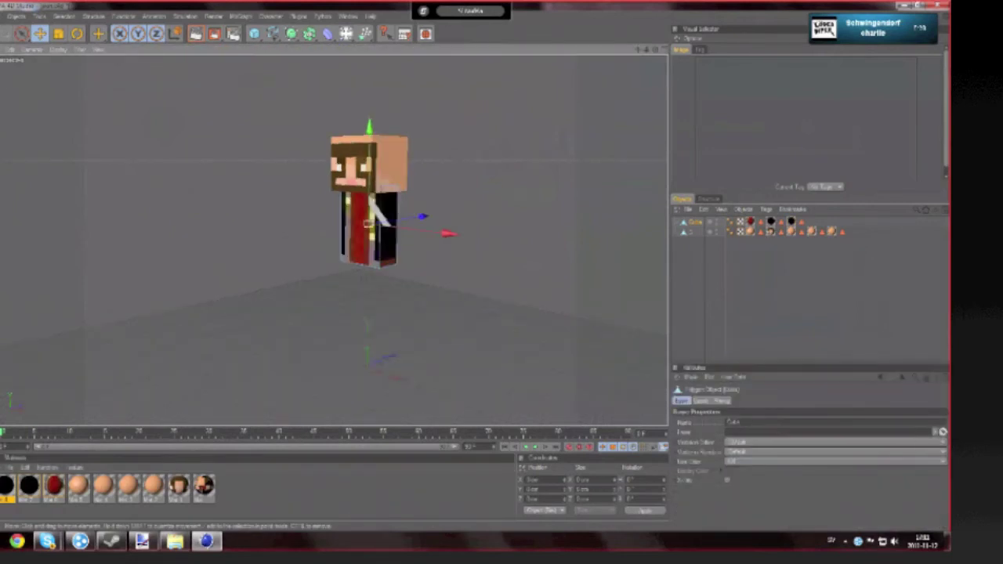
# Step: Render the viewport to preview the textured head and torso and check both torso sides
pyautogui.moveTo(369, 221)
pyautogui.keyDown('alt'); pyautogui.mouseDown()
pyautogui.moveTo(388, 223)
pyautogui.moveTo(348, 222)
pyautogui.moveTo(369, 217)
pyautogui.moveTo(368, 196)
pyautogui.moveTo(353, 217)
pyautogui.moveTo(358, 205)
pyautogui.mouseUp(); pyautogui.keyUp('alt')
pyautogui.keyDown('alt'); pyautogui.moveTo(466, 280); pyautogui.dragTo(368, 225); pyautogui.keyUp('alt')
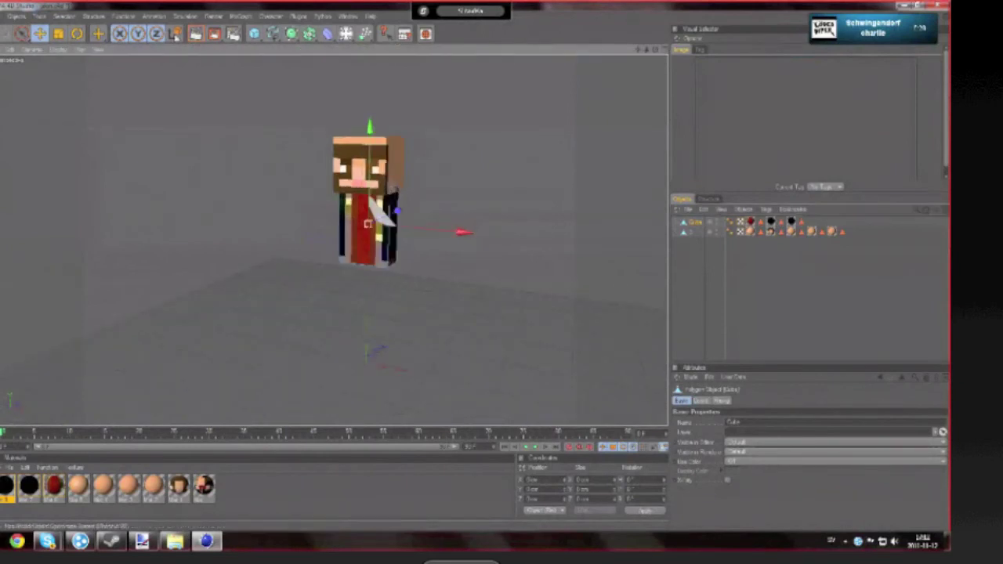
pyautogui.click(196, 34)
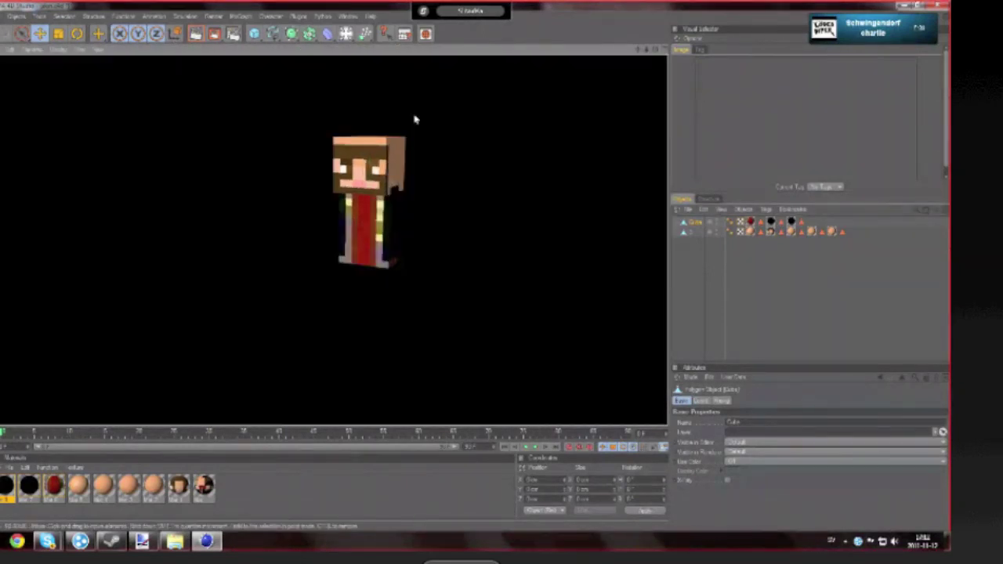
pyautogui.keyDown('alt'); pyautogui.moveTo(477, 131); pyautogui.dragTo(515, 141); pyautogui.keyUp('alt')
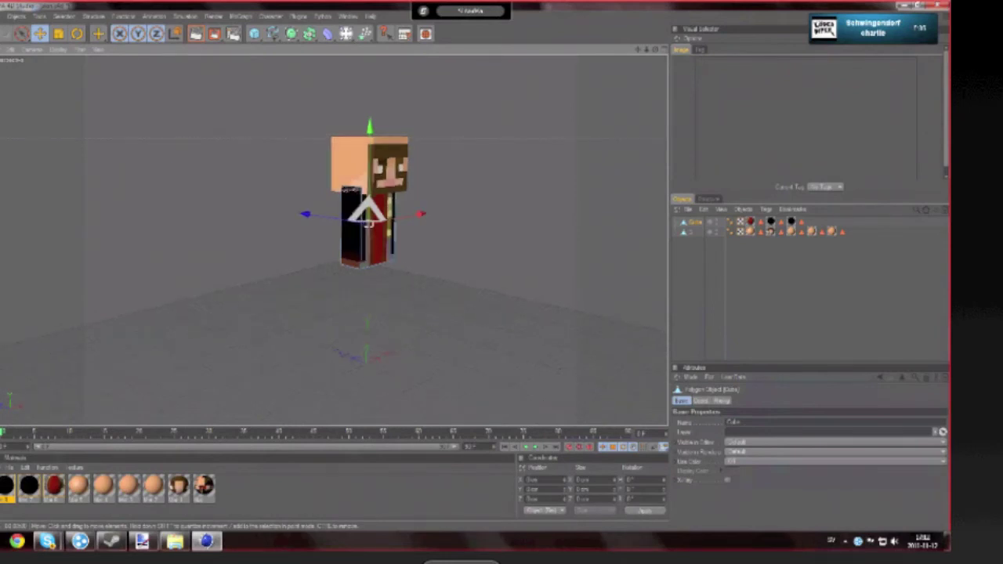
# Step: Select the torso cube's back face and, in Paint.NET, crop the restored skin to the 8 × 12 pixel torso back
pyautogui.keyDown('alt'); pyautogui.moveTo(369, 225); pyautogui.dragTo(484, 201); pyautogui.keyUp('alt')
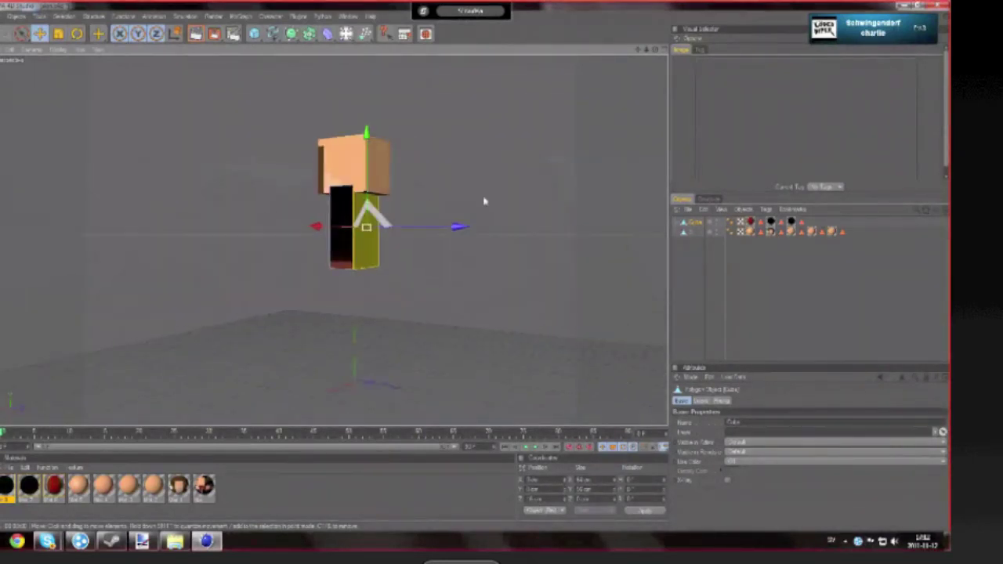
pyautogui.click(142, 541)
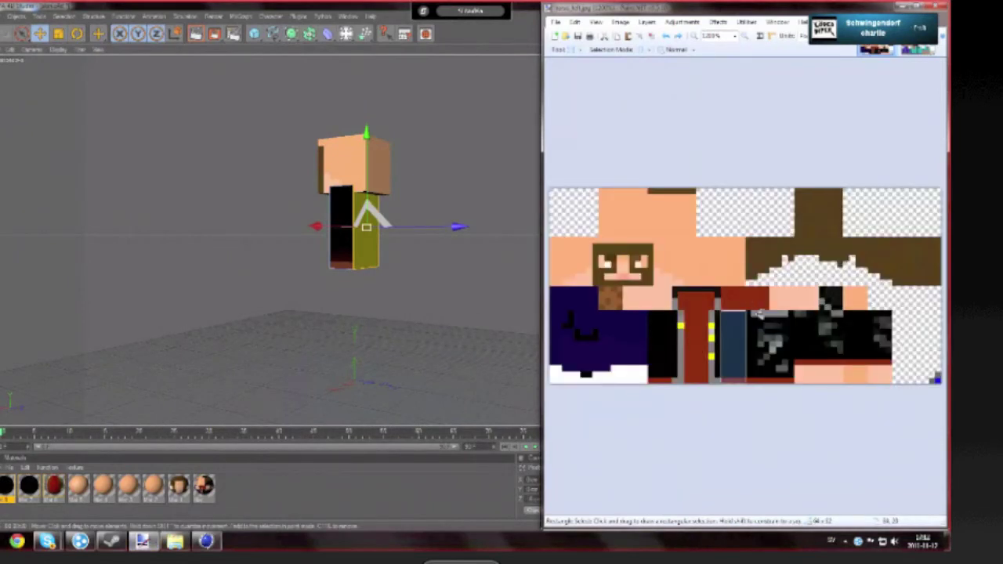
pyautogui.moveTo(751, 311); pyautogui.dragTo(793, 384)
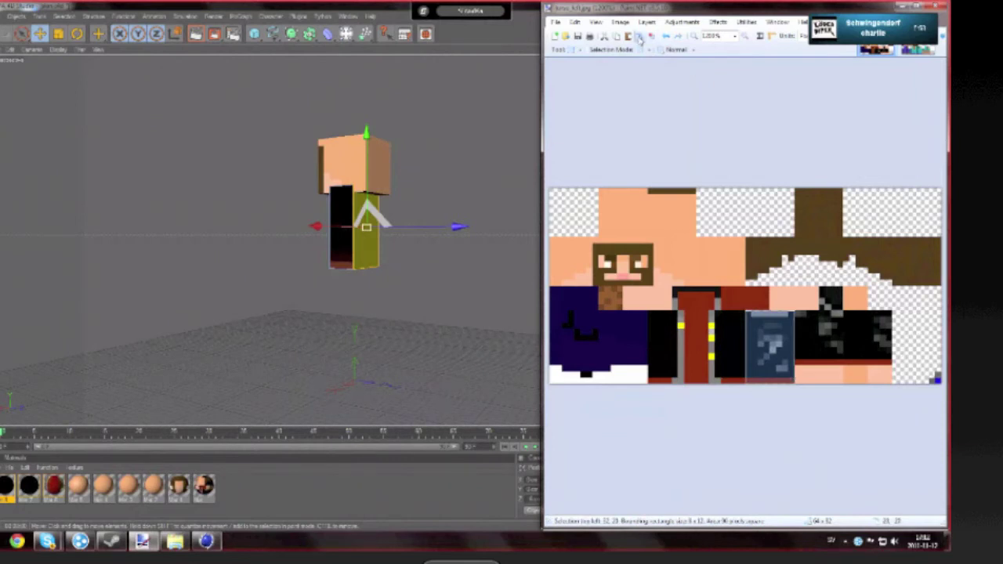
pyautogui.click(641, 36)
# Step: Save the cropped back image as a JPEG named torso_back in the Skins folder
pyautogui.click(556, 21)
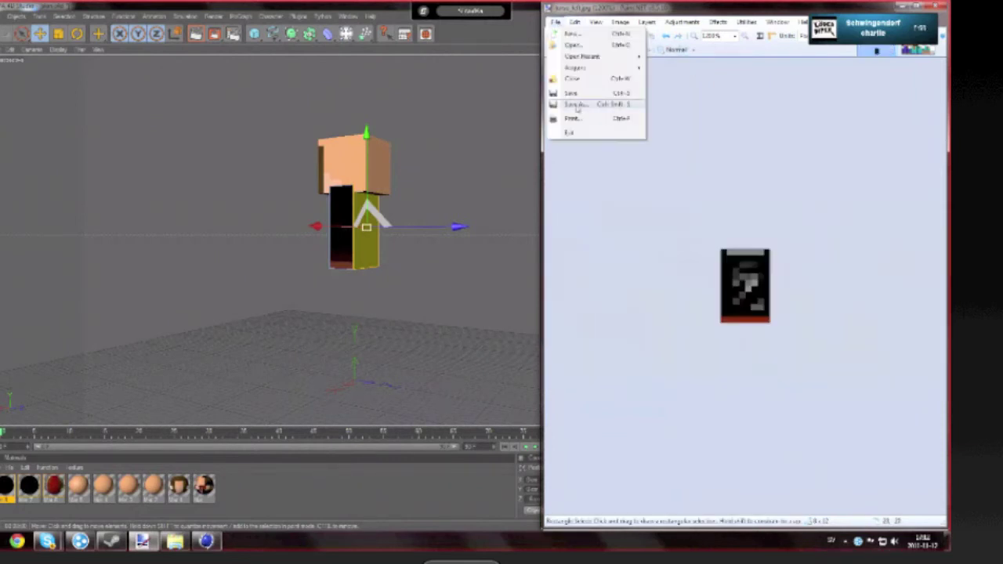
pyautogui.click(604, 106)
pyautogui.moveTo(471, 335); pyautogui.dragTo(456, 333)
pyautogui.write('back')
pyautogui.click(766, 369)
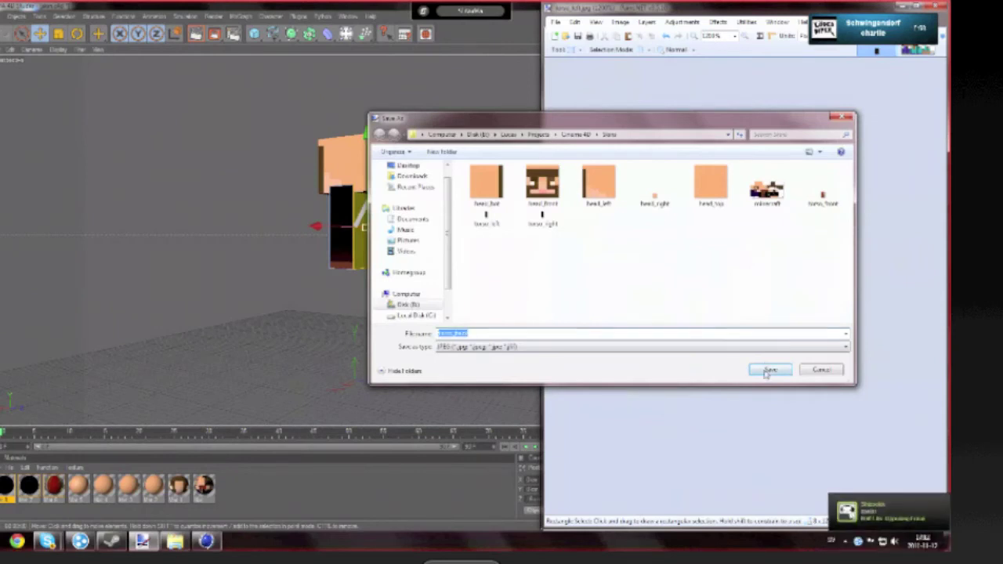
pyautogui.click(812, 360)
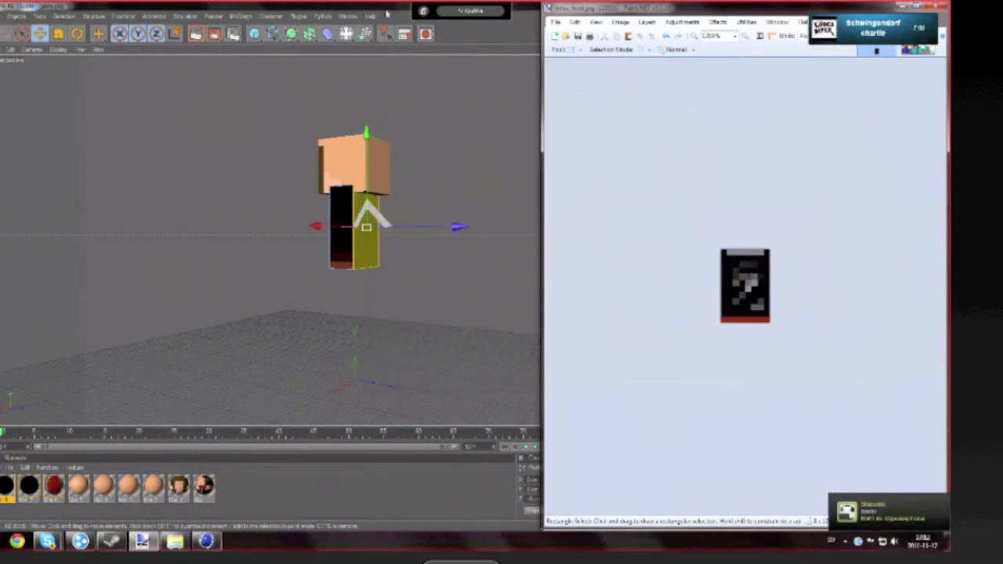
# Step: Return to Cinema 4D, add a new material and load torso_back as its color texture, copying the image to the document location
pyautogui.click(384, 69)
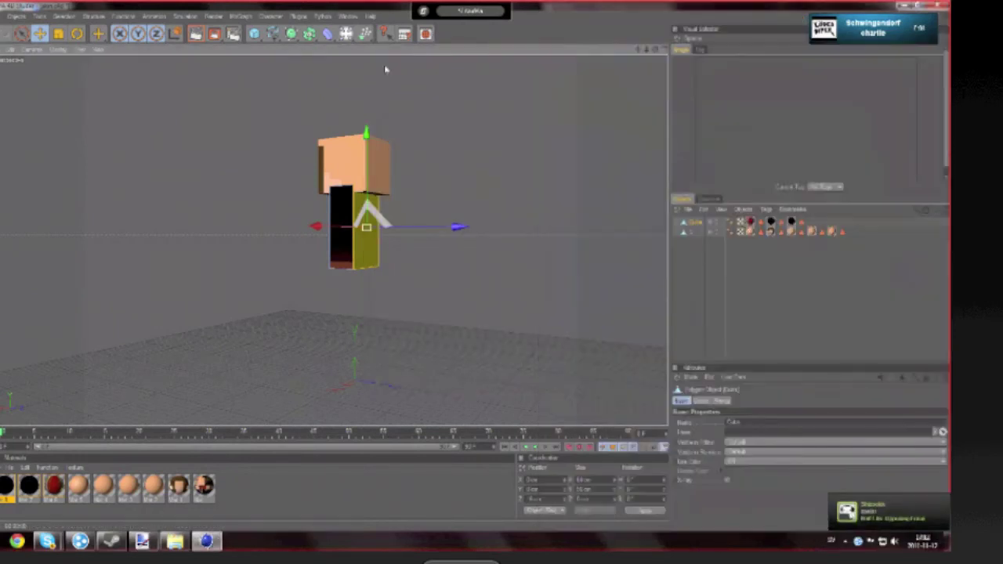
pyautogui.doubleClick(301, 505)
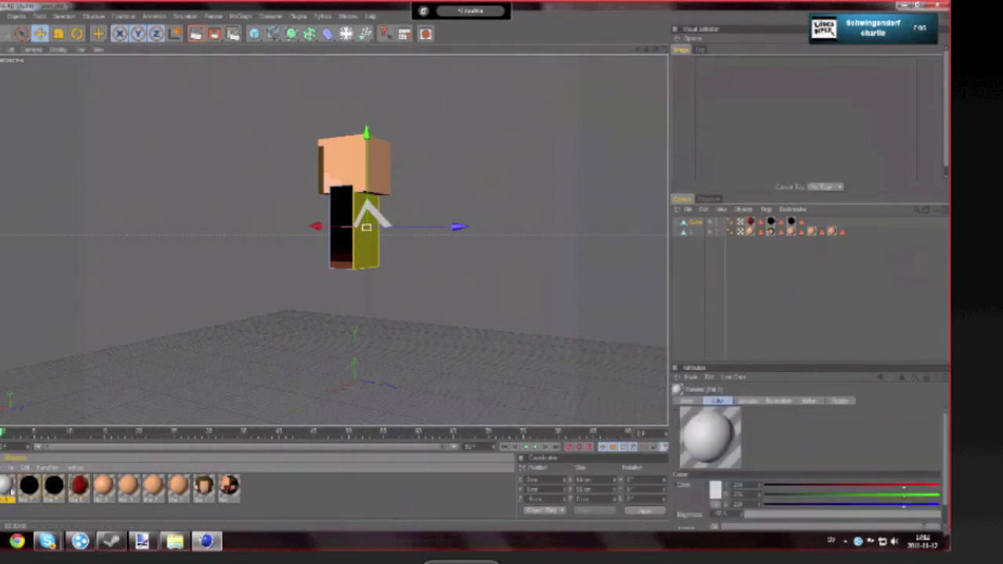
pyautogui.doubleClick(7, 488)
pyautogui.click(447, 149)
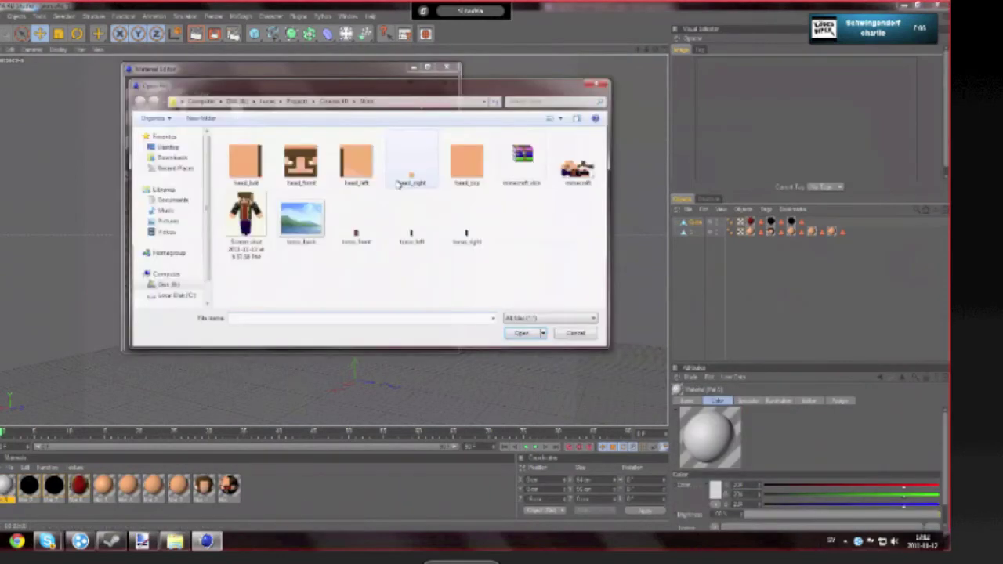
pyautogui.doubleClick(312, 233)
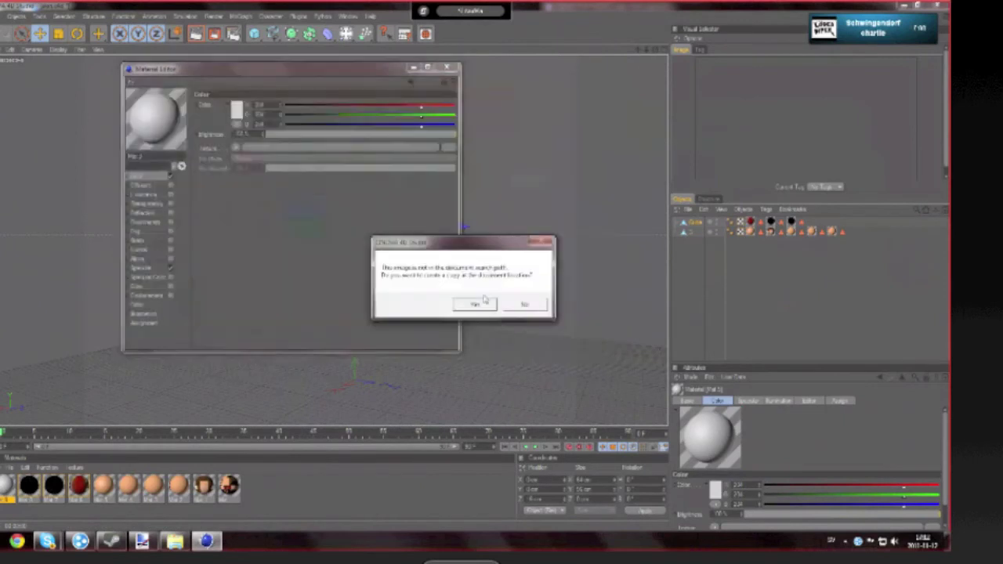
pyautogui.click(483, 301)
# Step: Set the torso_back texture's sampling to None and apply the material to the torso cube's back face
pyautogui.click(301, 157)
pyautogui.click(307, 163)
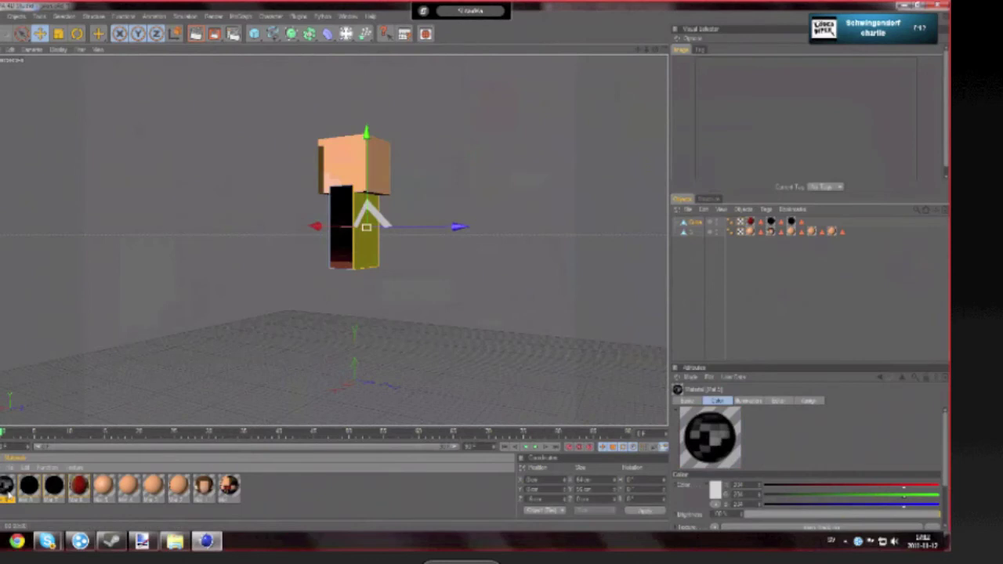
pyautogui.moveTo(7, 493); pyautogui.dragTo(366, 244)
pyautogui.click(459, 284)
# Step: Examine the torso's back texture up close and deselect the torso cube
pyautogui.keyDown('alt'); pyautogui.moveTo(459, 284); pyautogui.dragTo(428, 268); pyautogui.keyUp('alt')
pyautogui.keyDown('alt'); pyautogui.moveTo(354, 206); pyautogui.dragTo(423, 227); pyautogui.keyUp('alt')
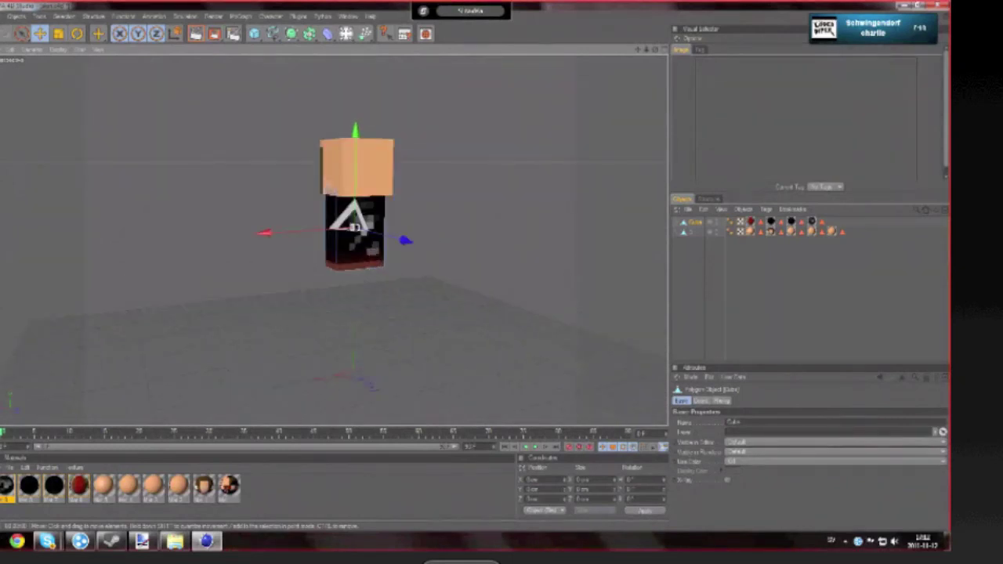
pyautogui.keyDown('alt'); pyautogui.moveTo(424, 227); pyautogui.dragTo(495, 250, button='right'); pyautogui.keyUp('alt')
pyautogui.keyDown('alt'); pyautogui.moveTo(495, 251); pyautogui.dragTo(488, 259, button='middle'); pyautogui.keyUp('alt')
pyautogui.keyDown('alt'); pyautogui.moveTo(488, 259); pyautogui.dragTo(412, 227); pyautogui.keyUp('alt')
pyautogui.keyDown('alt'); pyautogui.moveTo(327, 240); pyautogui.dragTo(334, 242); pyautogui.keyUp('alt')
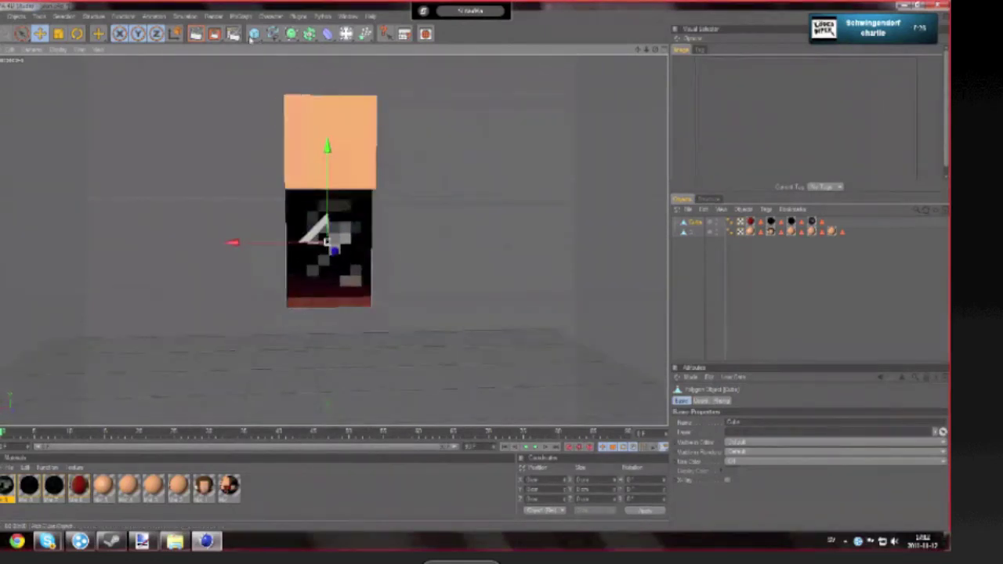
pyautogui.click(798, 273)
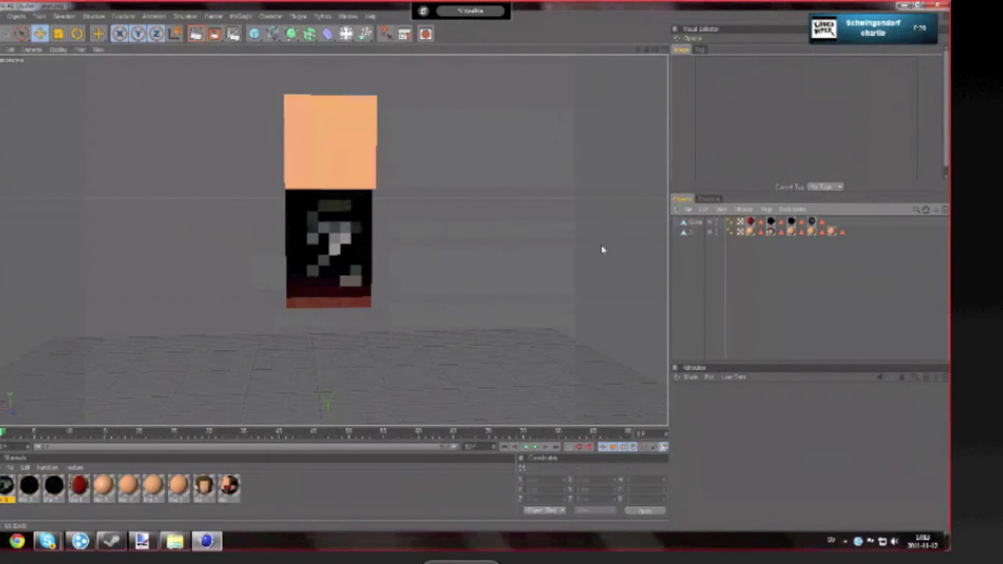
# Step: Select the torso cube and move it sideways along the X axis, clear of the head
pyautogui.scroll(2, 562, 226)
pyautogui.scroll(-2, 561, 225)
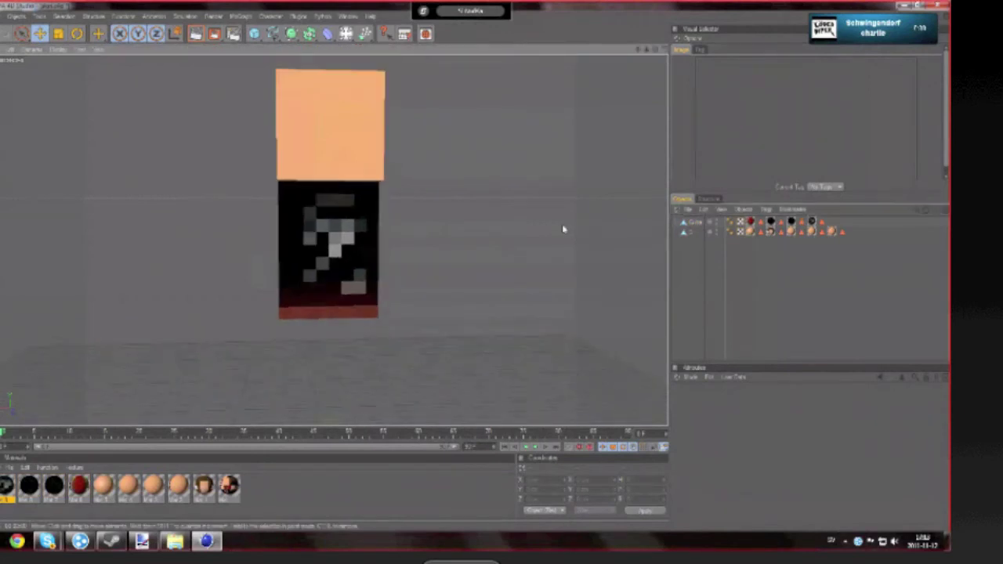
pyautogui.keyDown('alt'); pyautogui.moveTo(550, 226); pyautogui.dragTo(576, 226); pyautogui.keyUp('alt')
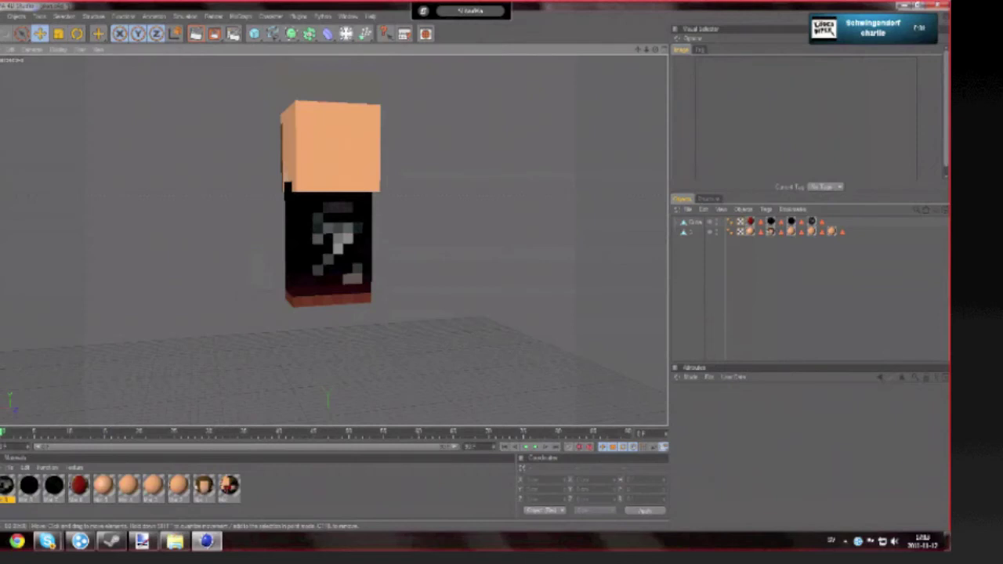
pyautogui.keyDown('alt'); pyautogui.moveTo(439, 211); pyautogui.dragTo(359, 220); pyautogui.keyUp('alt')
pyautogui.scroll(-4, 491, 225)
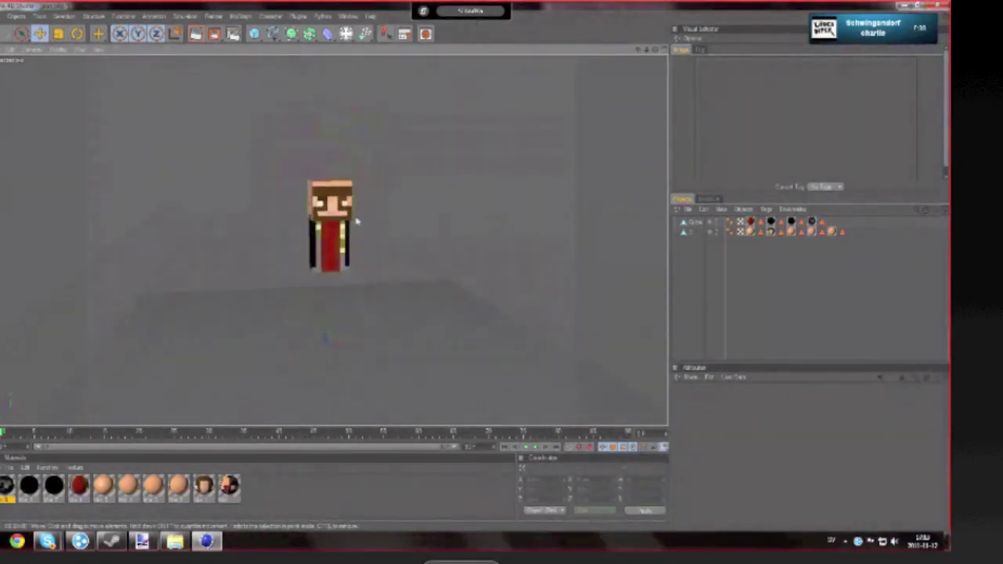
pyautogui.click(348, 230)
pyautogui.click(349, 229)
pyautogui.keyDown('alt'); pyautogui.moveTo(428, 236); pyautogui.dragTo(490, 86); pyautogui.keyUp('alt')
pyautogui.moveTo(420, 245); pyautogui.dragTo(101, 215)
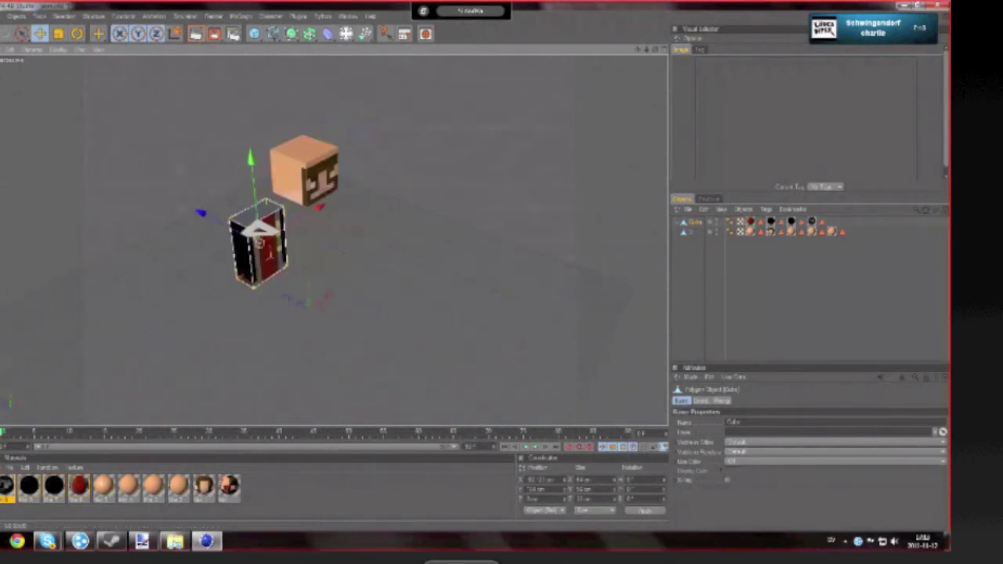
# Step: Switch to Paint.NET, undo the previous crop and crop the skin to the 8 x 4 pixel torso top region
pyautogui.click(142, 541)
pyautogui.hotkey('ctrl', 'z')
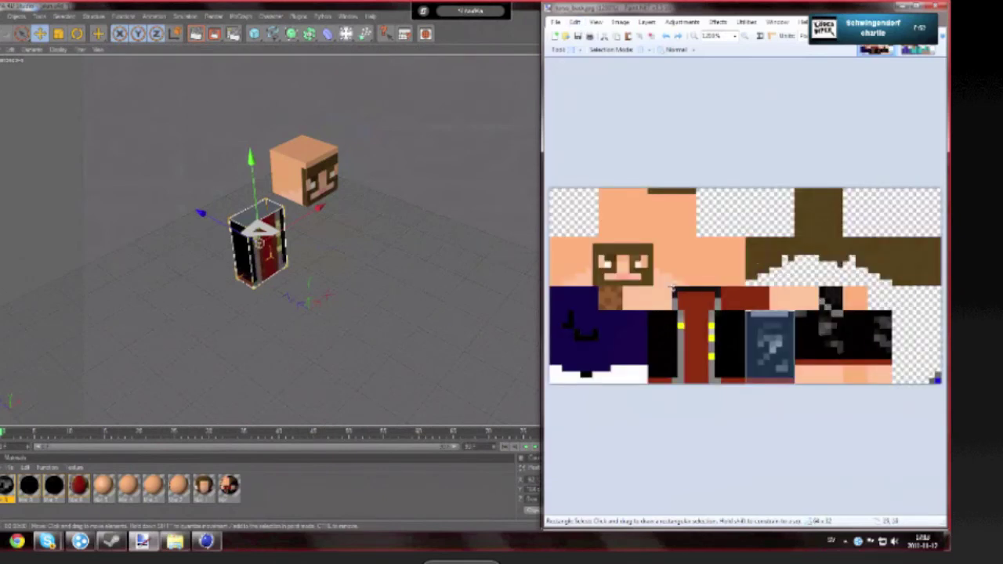
pyautogui.moveTo(673, 289)
pyautogui.mouseDown()
pyautogui.moveTo(723, 320)
pyautogui.moveTo(719, 298)
pyautogui.mouseUp()
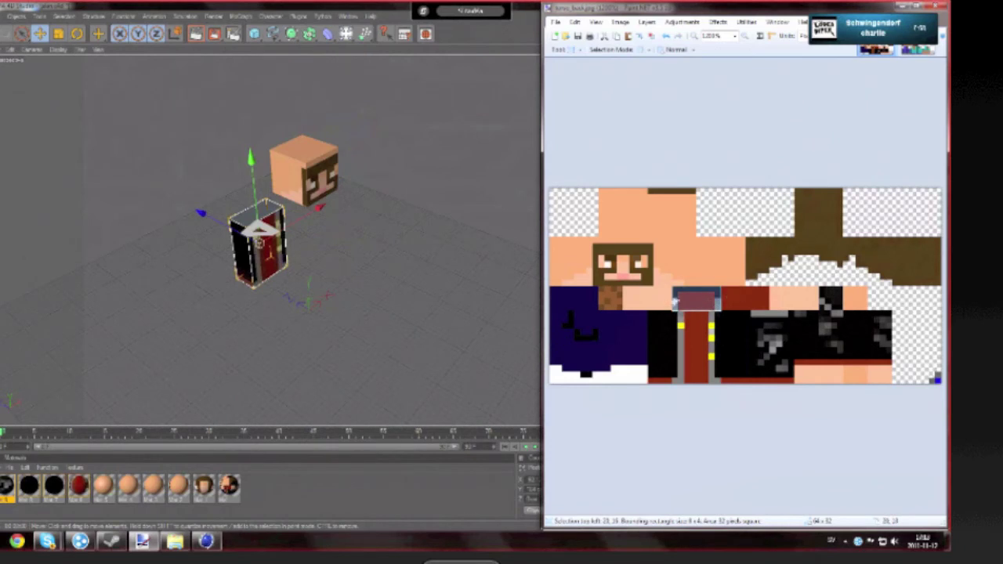
pyautogui.click(916, 52)
pyautogui.click(879, 52)
pyautogui.click(641, 36)
# Step: Save the cropped top image as a JPEG named torso_top in the Skins folder
pyautogui.click(555, 22)
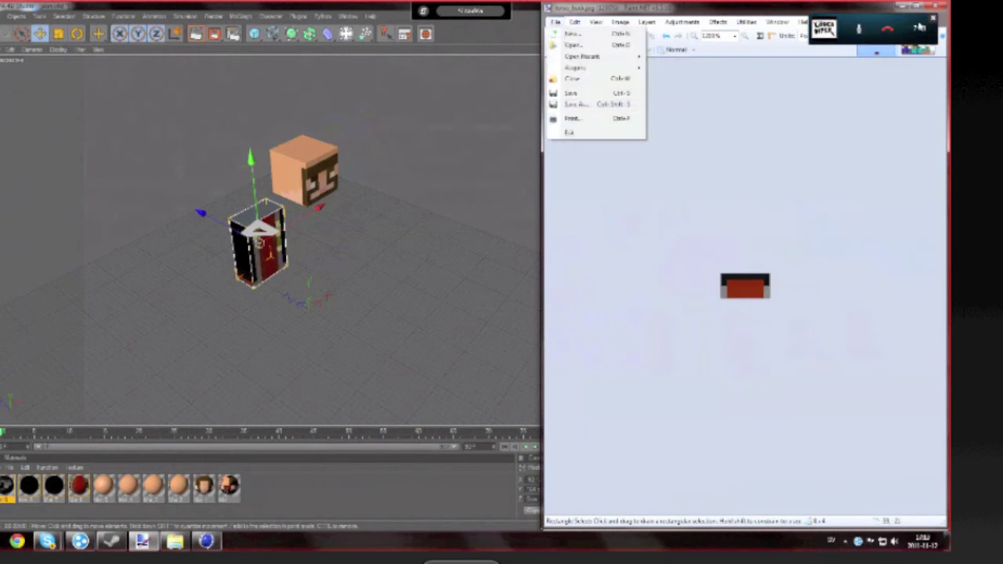
pyautogui.click(595, 105)
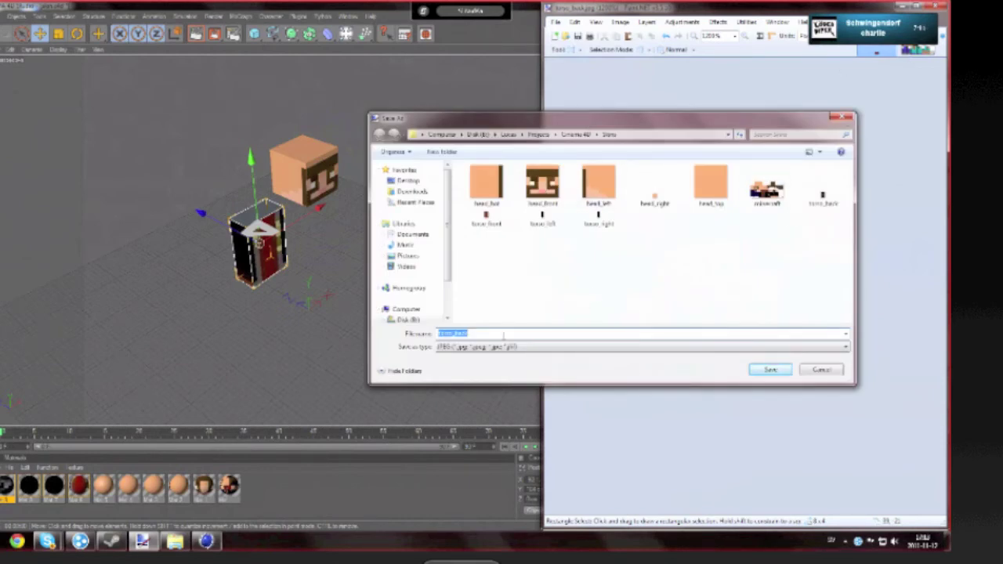
pyautogui.moveTo(491, 337); pyautogui.dragTo(452, 335)
pyautogui.write('top')
pyautogui.click(772, 370)
pyautogui.press('Return')
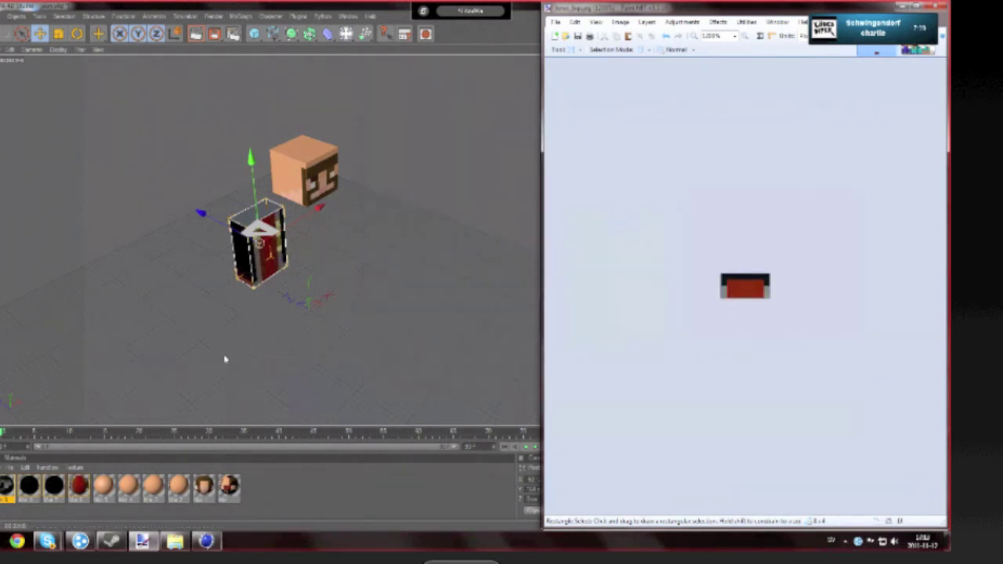
# Step: Undo the crop to restore the full skin and compare it with the default skin image
pyautogui.click(888, 52)
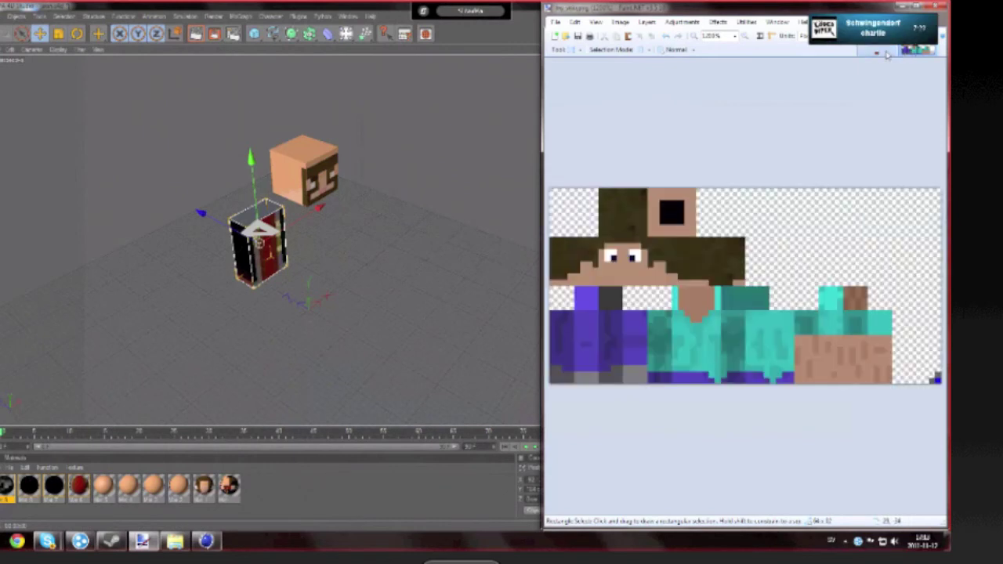
pyautogui.click(887, 54)
pyautogui.hotkey('ctrl', 'z')
pyautogui.click(909, 54)
pyautogui.click(886, 54)
pyautogui.click(910, 56)
pyautogui.moveTo(751, 188)
pyautogui.mouseDown()
pyautogui.moveTo(934, 289)
pyautogui.moveTo(901, 275)
pyautogui.moveTo(928, 272)
pyautogui.mouseUp()
pyautogui.click(926, 271)
pyautogui.click(880, 53)
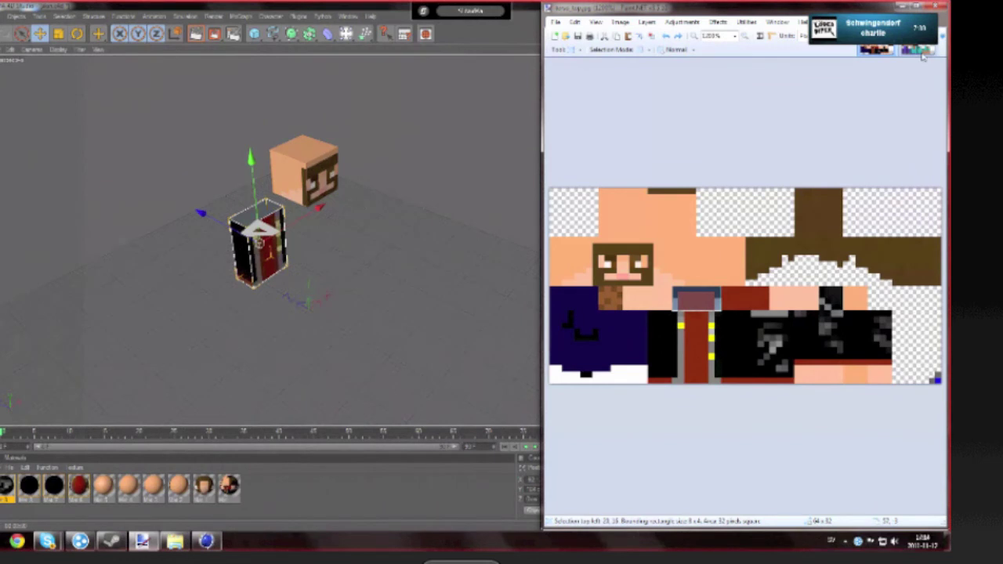
pyautogui.click(917, 50)
pyautogui.click(876, 51)
# Step: Return to Cinema 4D and select the top face of the torso cube
pyautogui.click(337, 171)
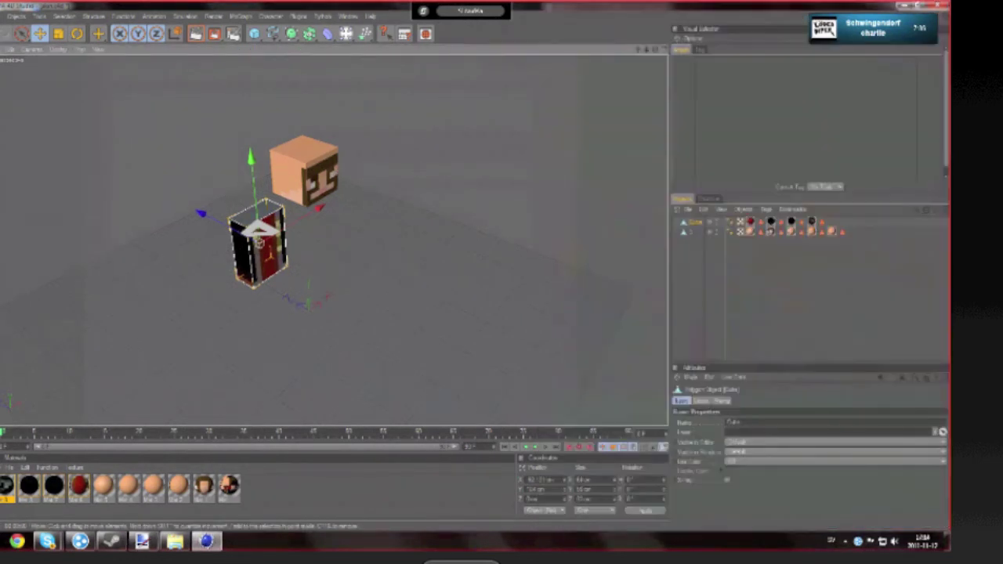
pyautogui.keyDown('alt'); pyautogui.moveTo(336, 171); pyautogui.dragTo(250, 221); pyautogui.keyUp('alt')
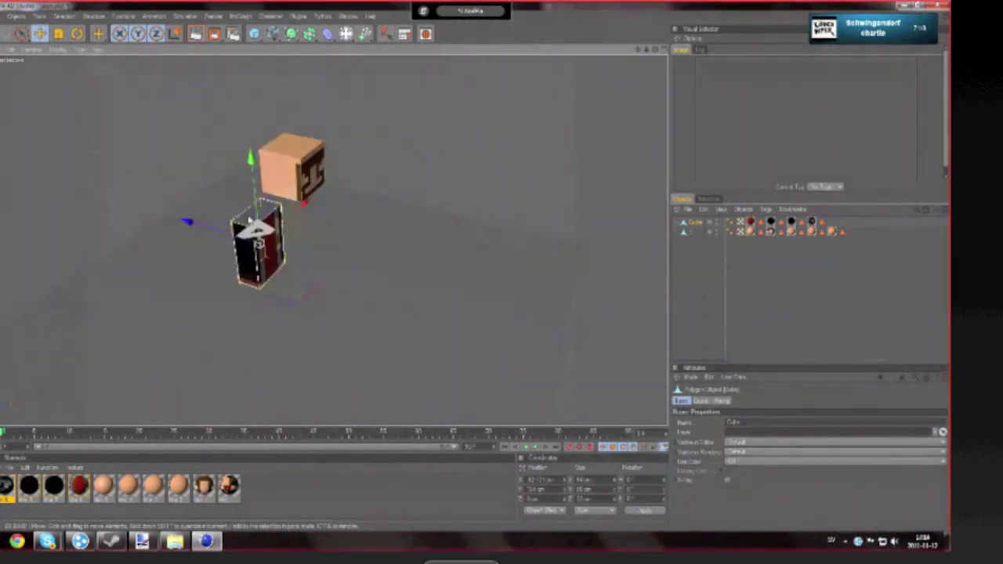
pyautogui.click(249, 222)
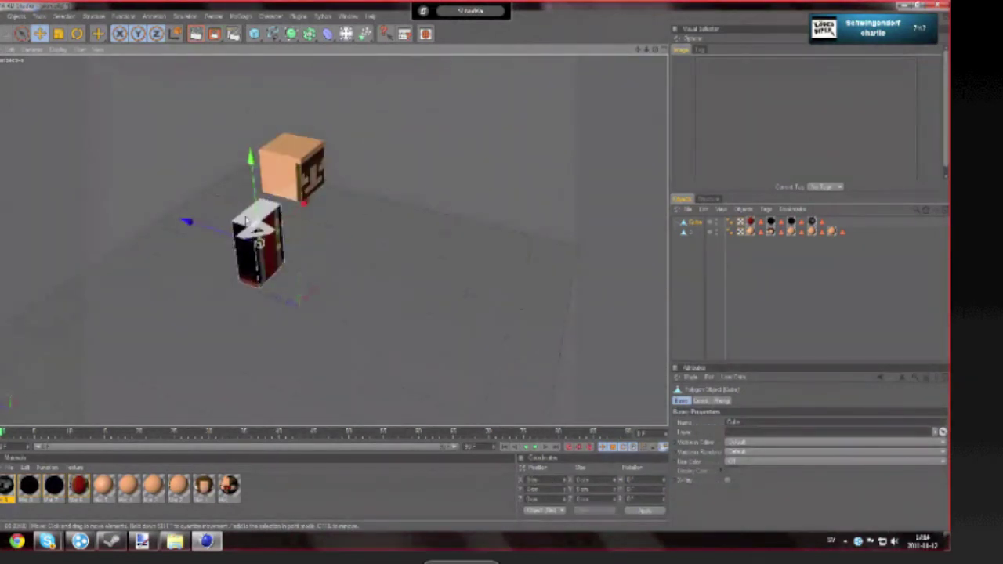
pyautogui.click(246, 221)
# Step: Add a new material and load torso_top as its color texture, copying the image to the document location
pyautogui.doubleClick(274, 473)
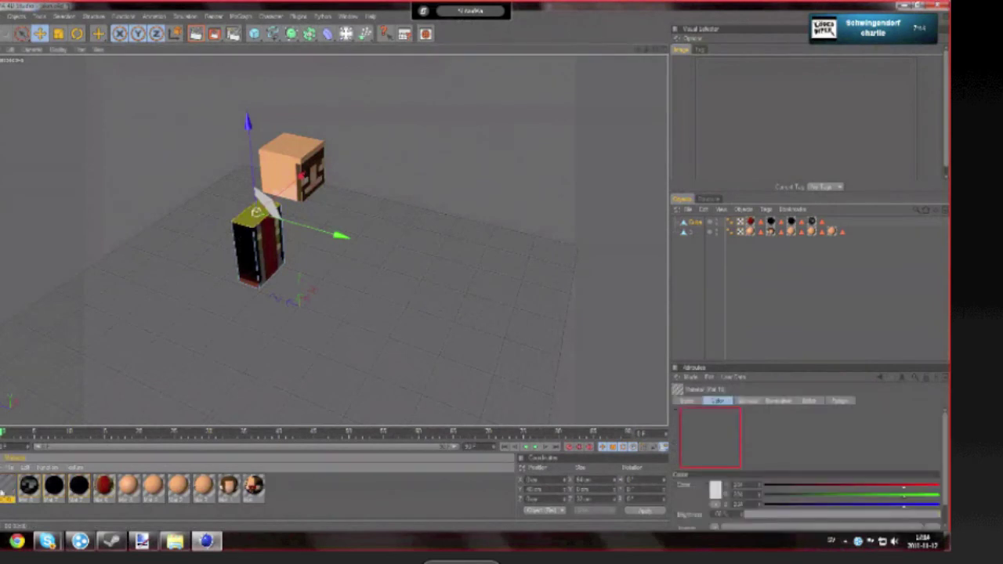
pyautogui.doubleClick(3, 492)
pyautogui.click(445, 148)
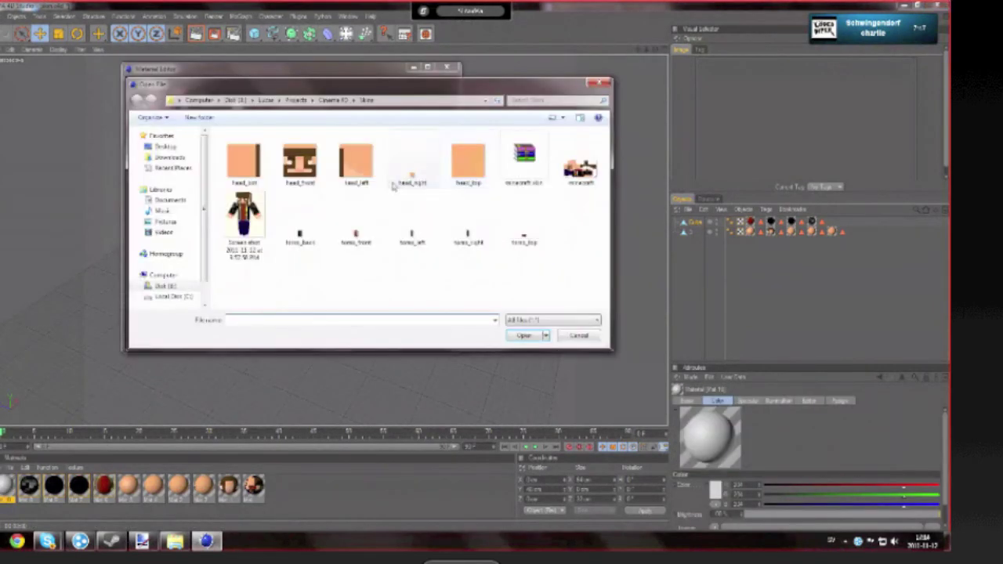
pyautogui.click(522, 232)
pyautogui.doubleClick(521, 234)
pyautogui.click(472, 306)
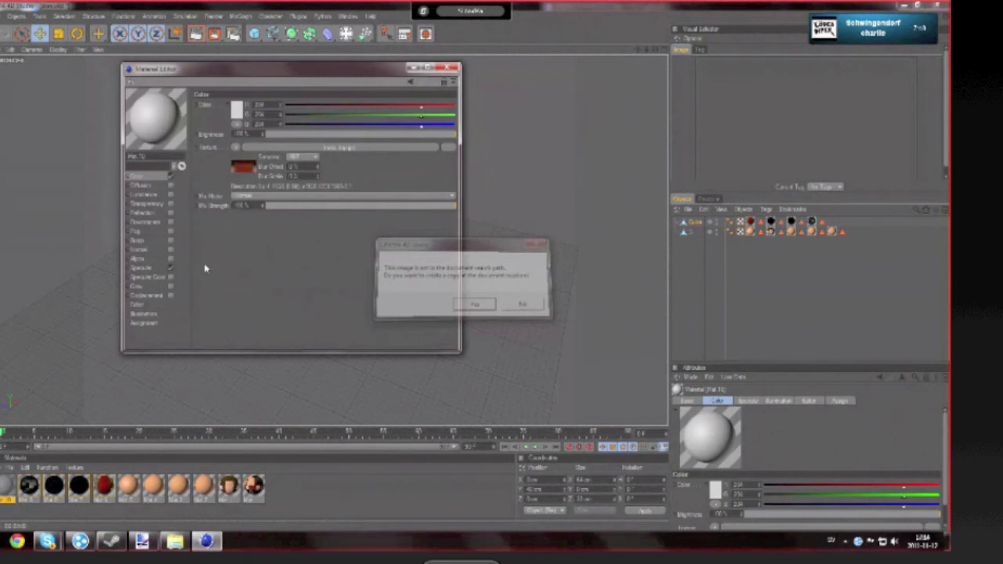
# Step: Set the torso_top texture's sampling to None and apply the material to the torso cube's top face
pyautogui.click(301, 159)
pyautogui.click(301, 167)
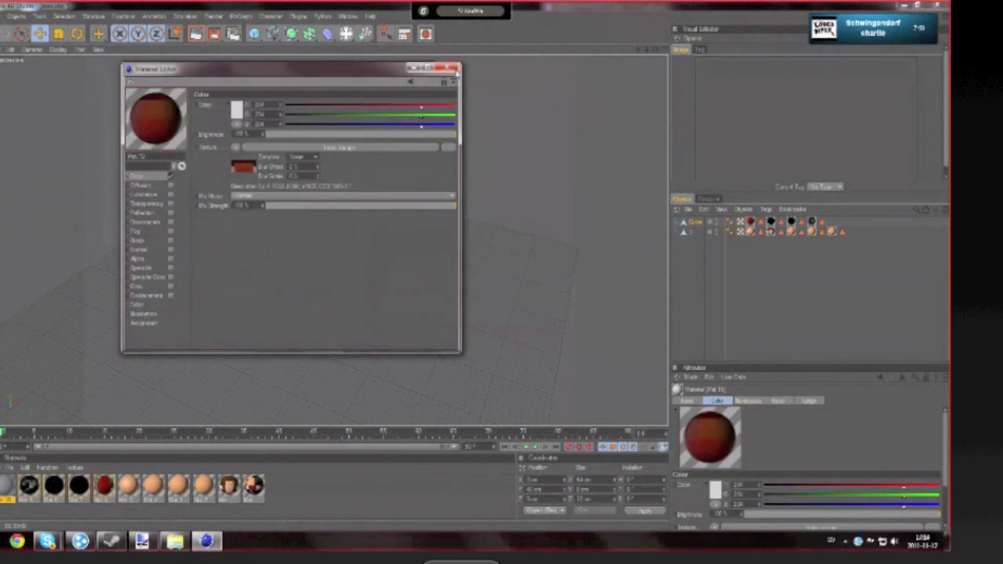
pyautogui.click(450, 68)
pyautogui.moveTo(35, 484); pyautogui.dragTo(249, 224)
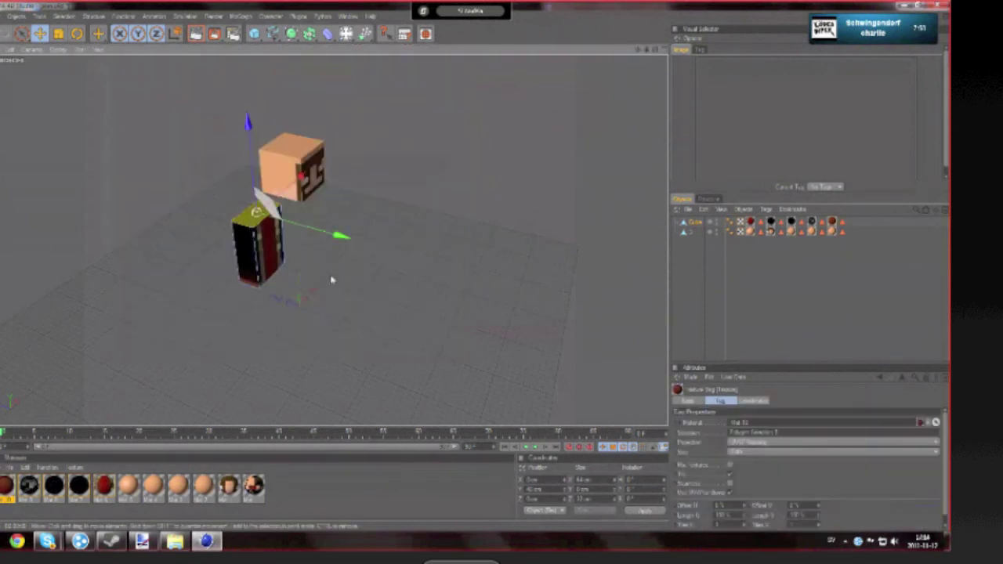
pyautogui.click(332, 279)
# Step: Switch to Paint.NET and crop the skin to the 8 x 4 pixel torso bottom region
pyautogui.keyDown('alt'); pyautogui.moveTo(333, 279); pyautogui.dragTo(364, 270); pyautogui.keyUp('alt')
pyautogui.keyDown('alt'); pyautogui.moveTo(259, 244); pyautogui.dragTo(216, 244); pyautogui.keyUp('alt')
pyautogui.keyDown('alt'); pyautogui.moveTo(310, 284); pyautogui.dragTo(383, 232); pyautogui.keyUp('alt')
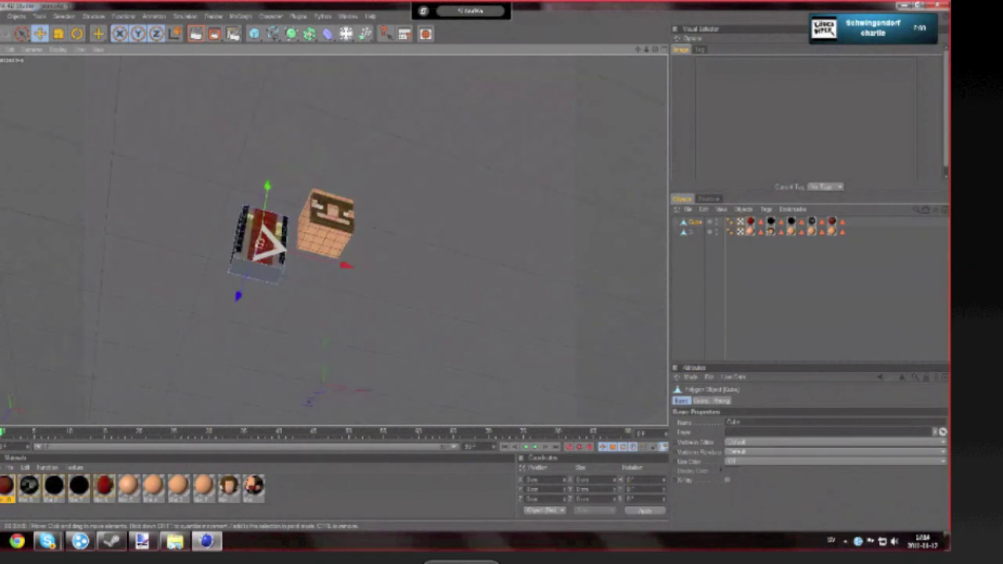
pyautogui.click(143, 542)
pyautogui.moveTo(724, 288); pyautogui.dragTo(767, 306)
pyautogui.click(640, 36)
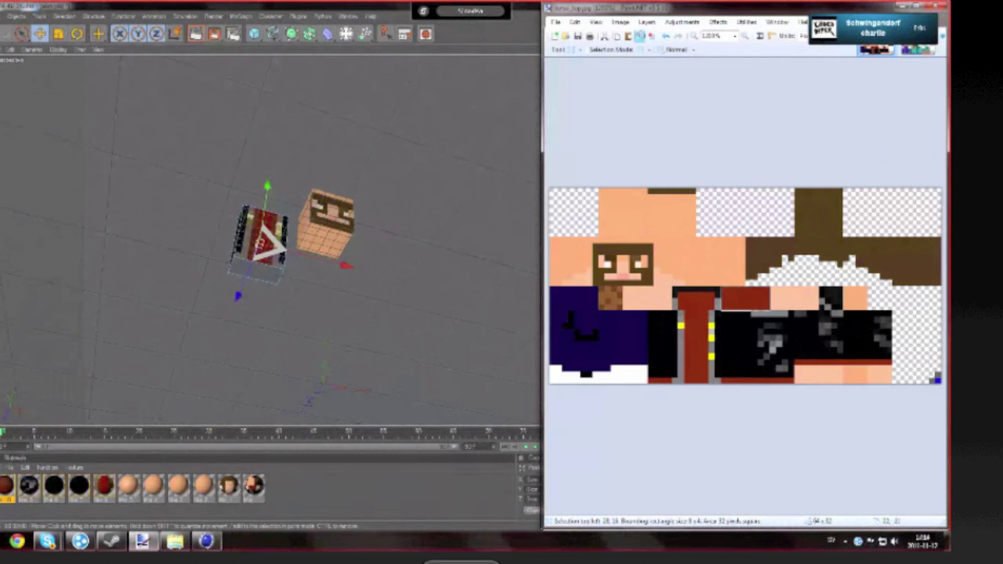
# Step: Save the cropped bottom image as a JPEG named torso_bot in the Skins folder
pyautogui.click(555, 22)
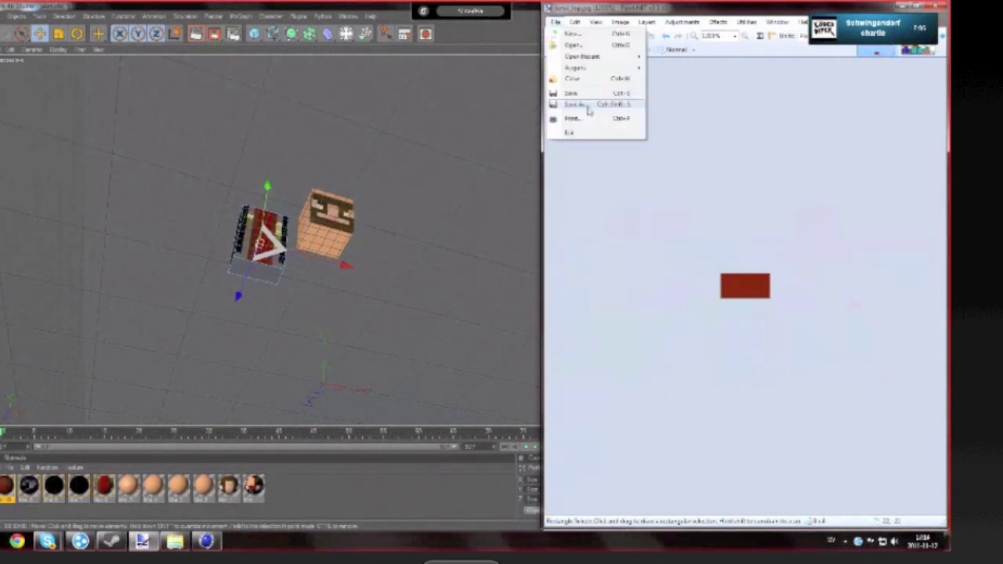
pyautogui.click(591, 105)
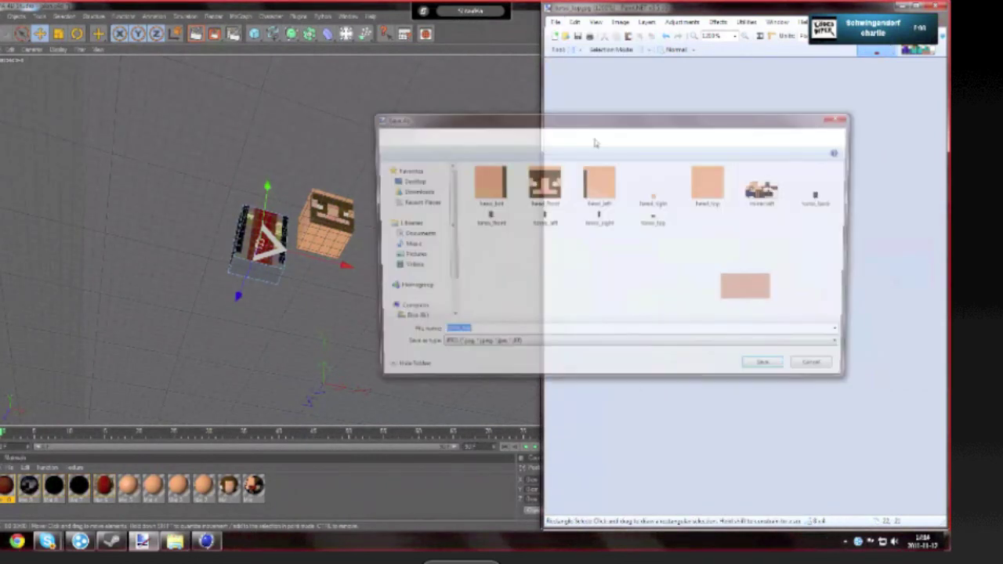
pyautogui.write('torso_bot')
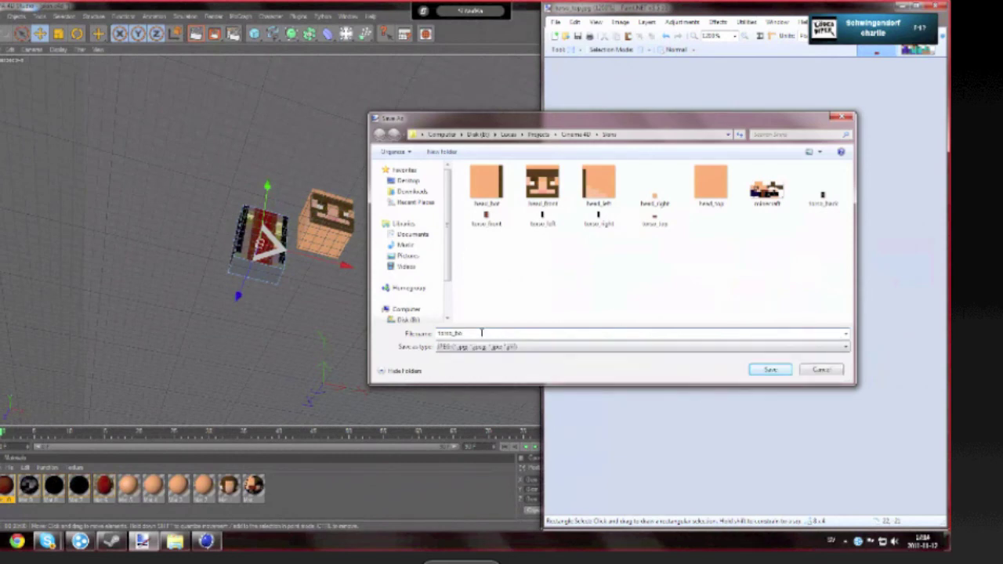
pyautogui.click(770, 370)
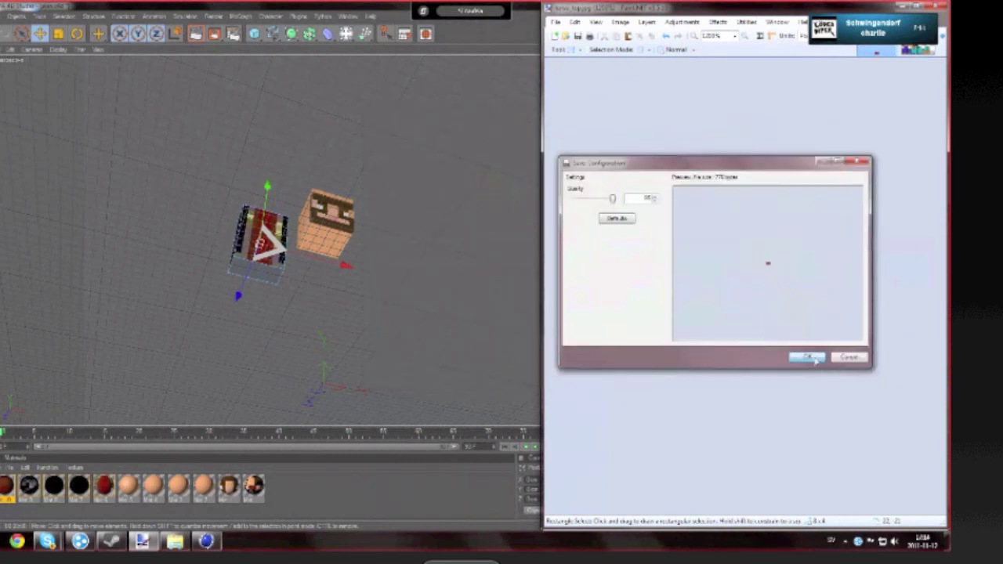
pyautogui.click(815, 360)
# Step: Return to Cinema 4D and add a material with torso_bot as its color texture, copied to the document location, with sampling None
pyautogui.click(355, 10)
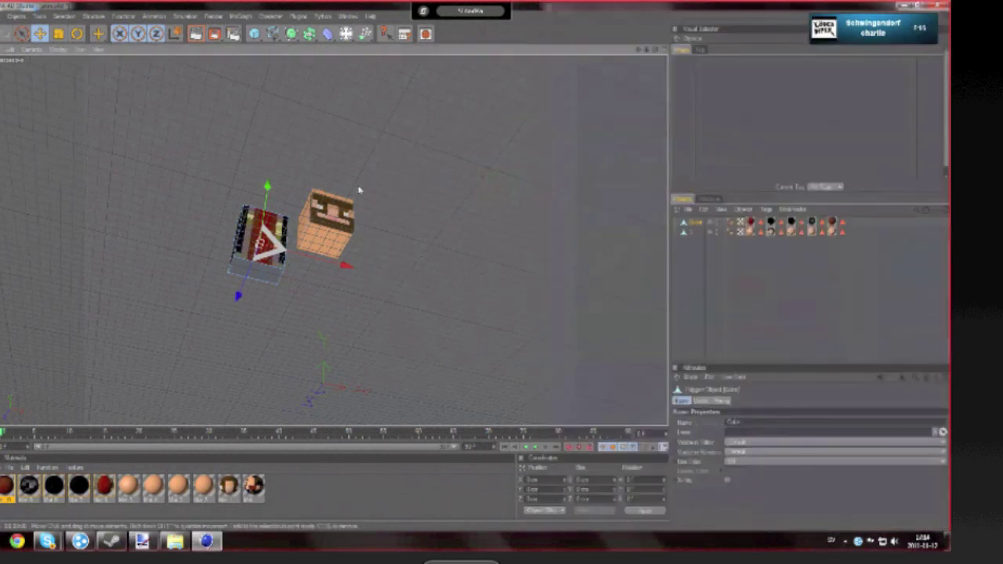
pyautogui.doubleClick(330, 500)
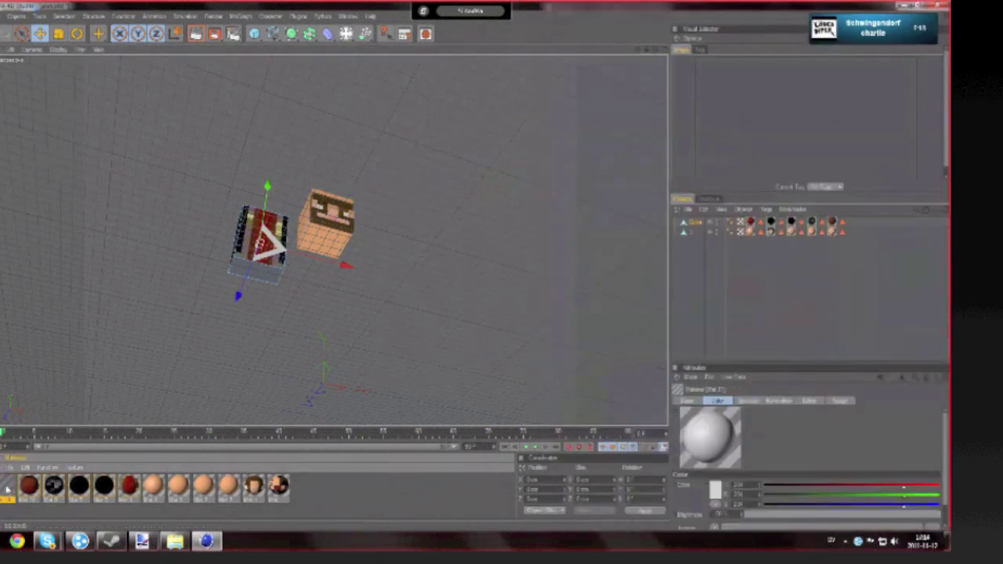
pyautogui.doubleClick(6, 486)
pyautogui.click(451, 147)
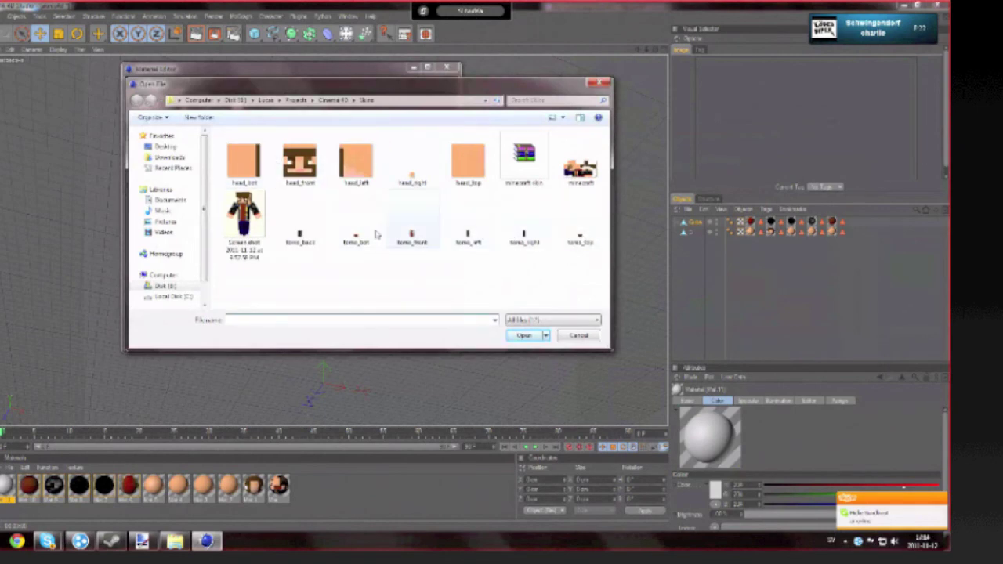
pyautogui.doubleClick(354, 233)
pyautogui.click(474, 304)
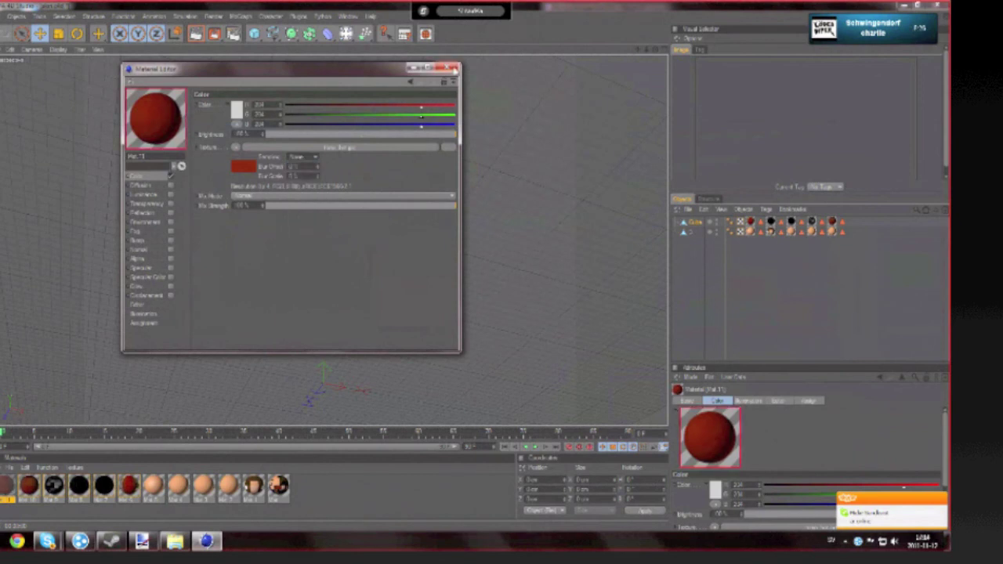
pyautogui.click(453, 69)
# Step: Select the torso cube's bottom face and apply the torso_bot material to it
pyautogui.click(266, 274)
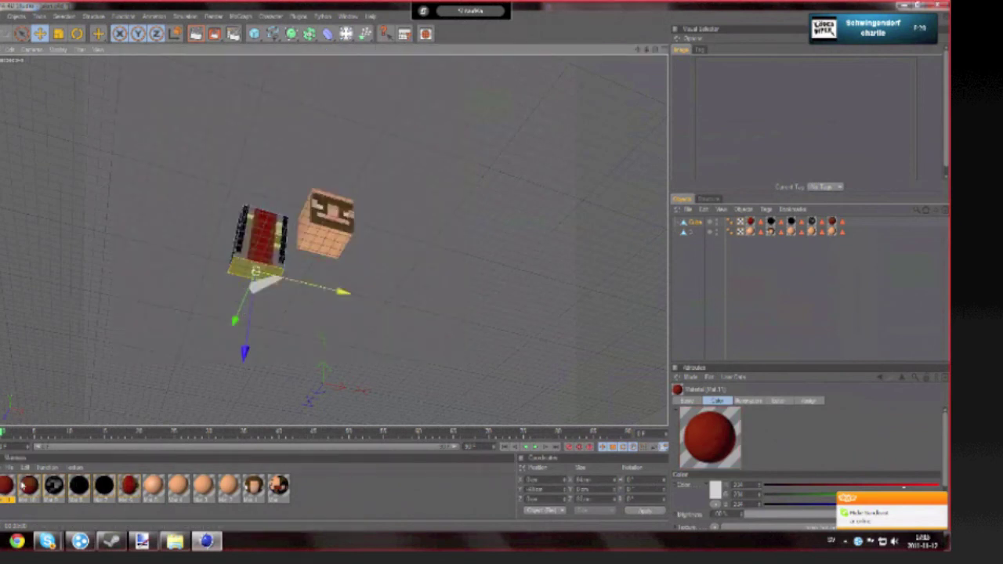
pyautogui.moveTo(266, 279); pyautogui.dragTo(267, 280)
pyautogui.click(448, 262)
# Step: In the front view, move the torso cube along the X axis back directly beneath the head
pyautogui.keyDown('alt'); pyautogui.moveTo(447, 262); pyautogui.dragTo(493, 267); pyautogui.keyUp('alt')
pyautogui.keyDown('alt'); pyautogui.moveTo(409, 261); pyautogui.dragTo(439, 297); pyautogui.keyUp('alt')
pyautogui.click(428, 296)
pyautogui.keyDown('alt'); pyautogui.moveTo(323, 229); pyautogui.dragTo(325, 240); pyautogui.keyUp('alt')
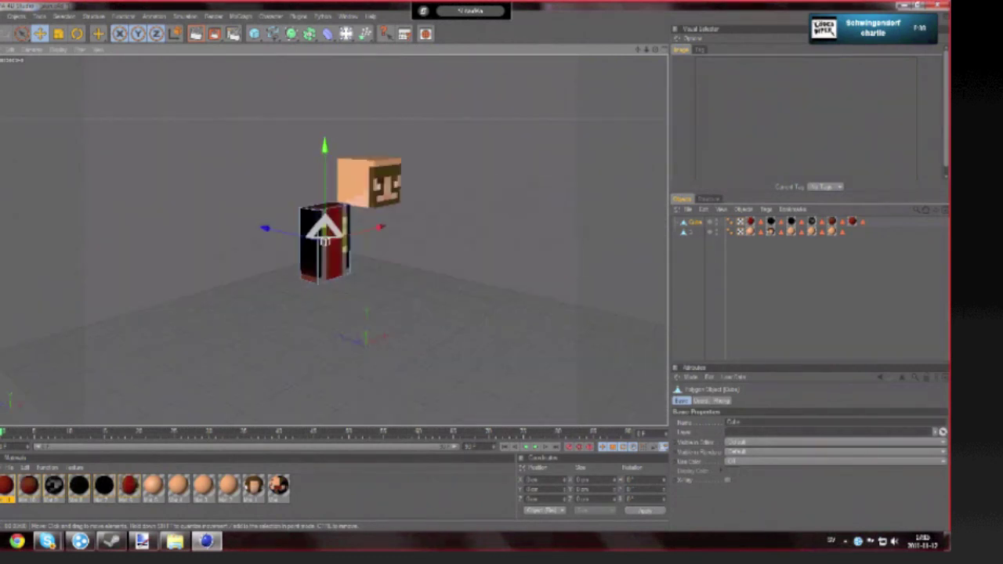
pyautogui.keyDown('alt'); pyautogui.moveTo(325, 241); pyautogui.dragTo(325, 241); pyautogui.keyUp('alt')
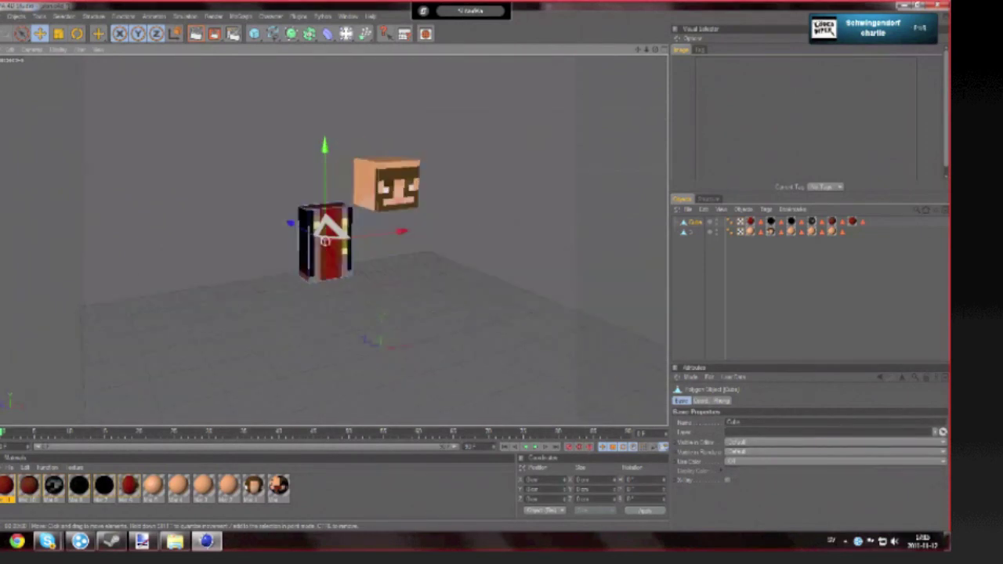
pyautogui.press('F4')
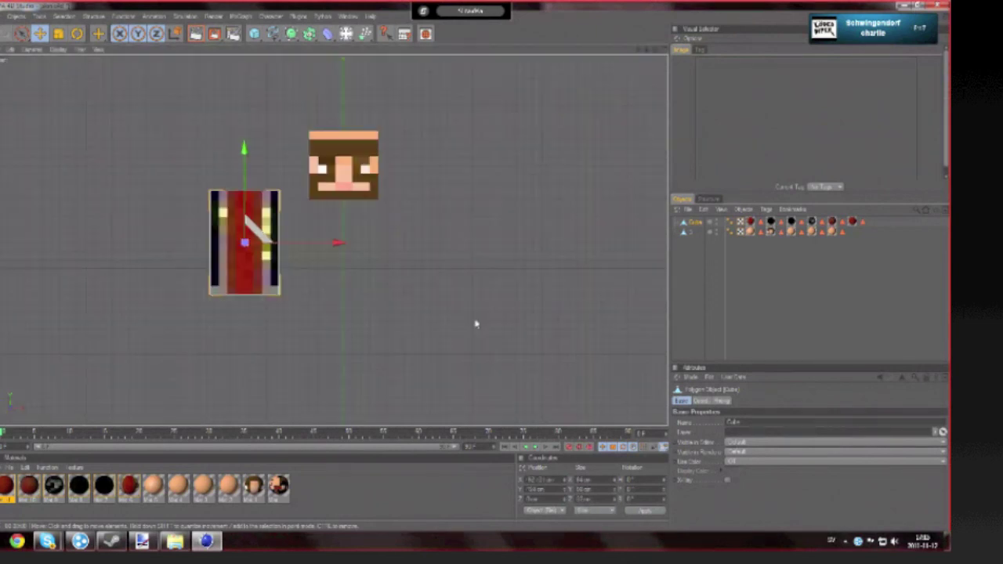
pyautogui.moveTo(240, 222); pyautogui.dragTo(338, 221)
pyautogui.click(380, 159)
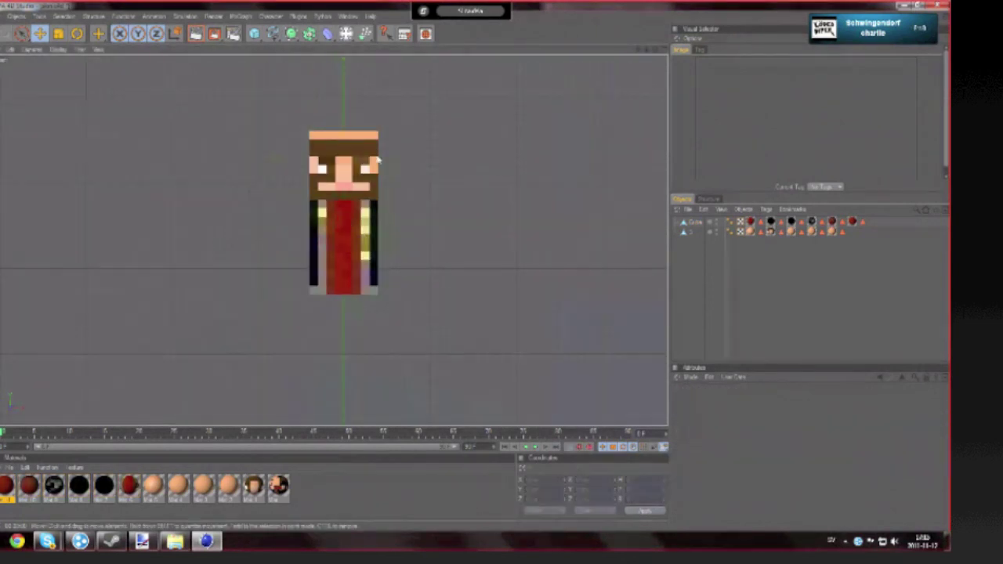
pyautogui.click(346, 142)
pyautogui.click(468, 217)
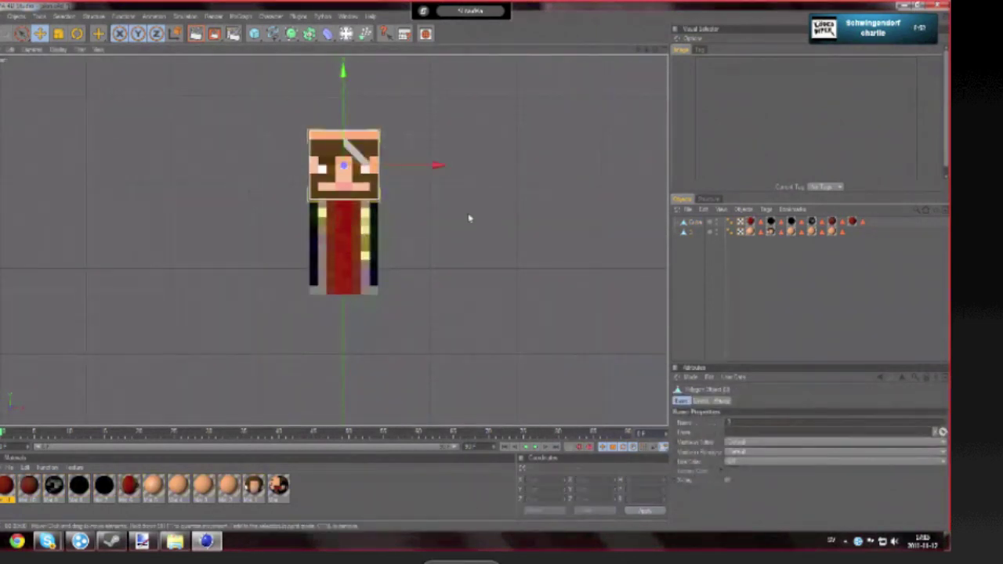
# Step: Return to the perspective view and duplicate the torso cube
pyautogui.middleClick(258, 159)
pyautogui.middleClick(248, 157)
pyautogui.keyDown('alt'); pyautogui.moveTo(367, 161); pyautogui.dragTo(329, 200); pyautogui.keyUp('alt')
pyautogui.click(316, 290)
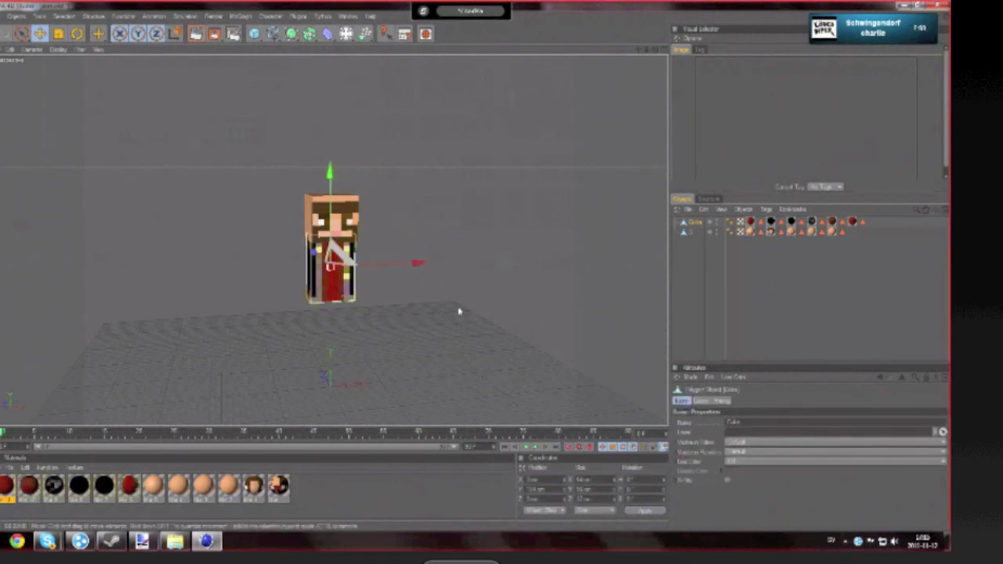
pyautogui.hotkey('ctrl', 'v')
pyautogui.write('Arm')
pyautogui.press('Delete')
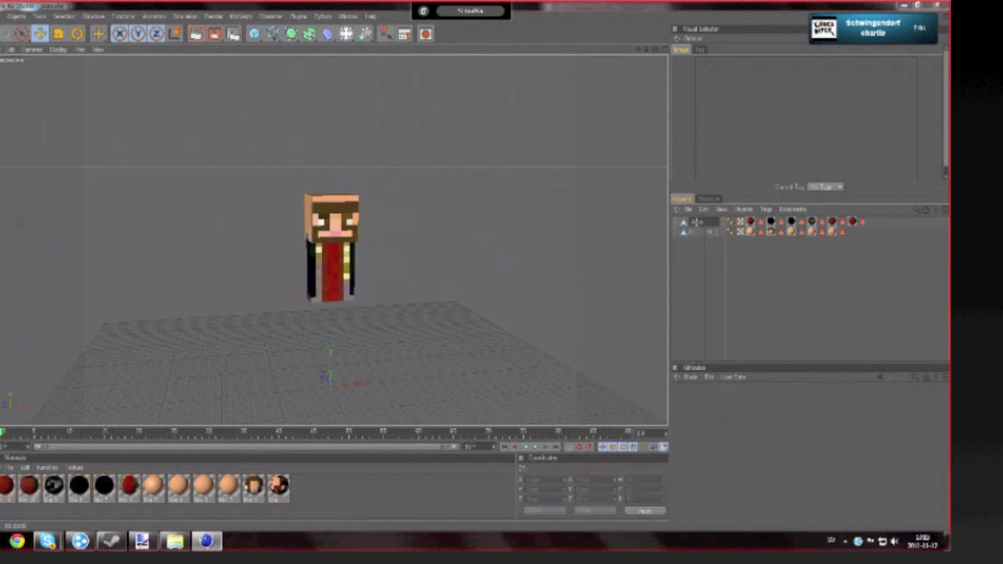
pyautogui.hotkey('ctrl', 'z')
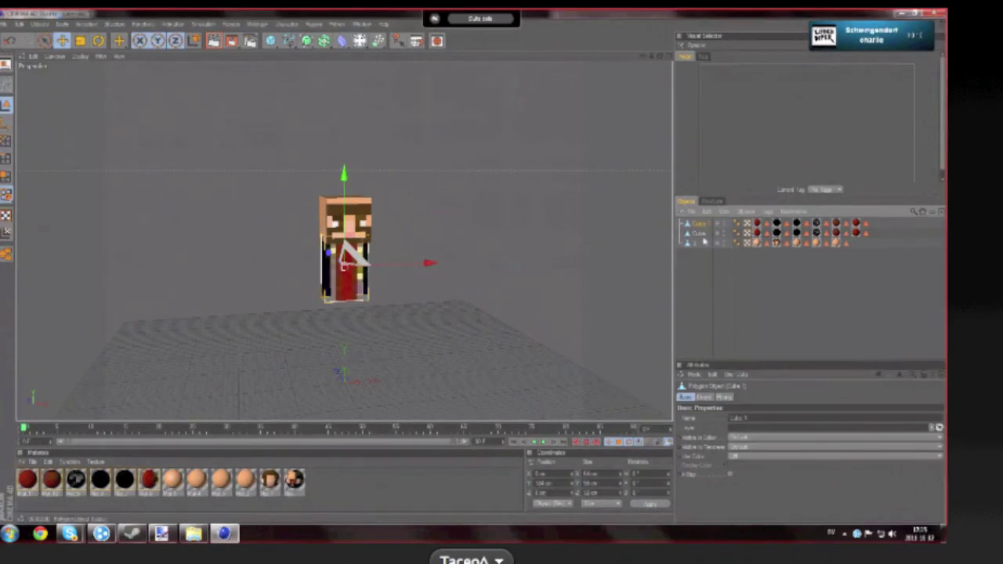
pyautogui.press('Escape')
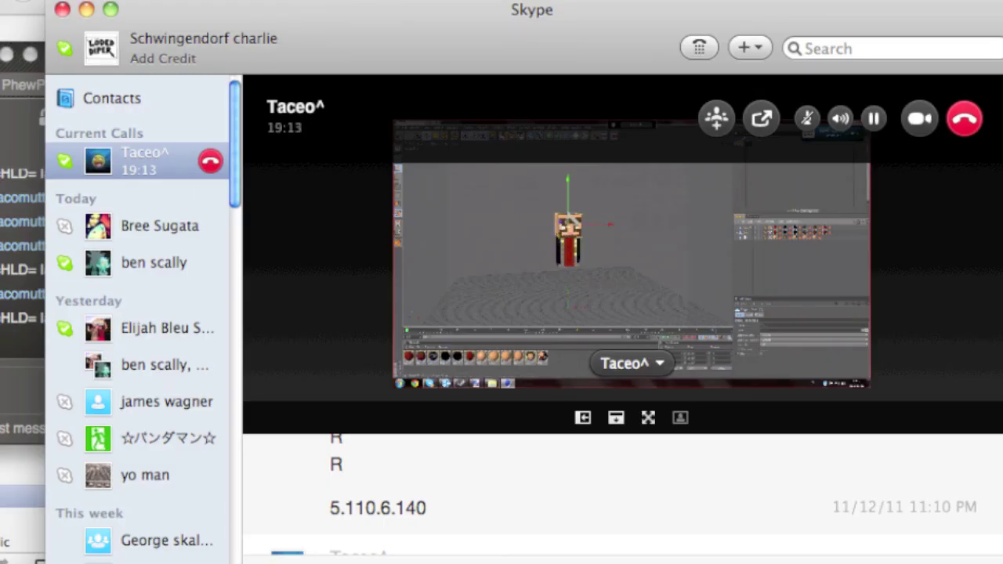